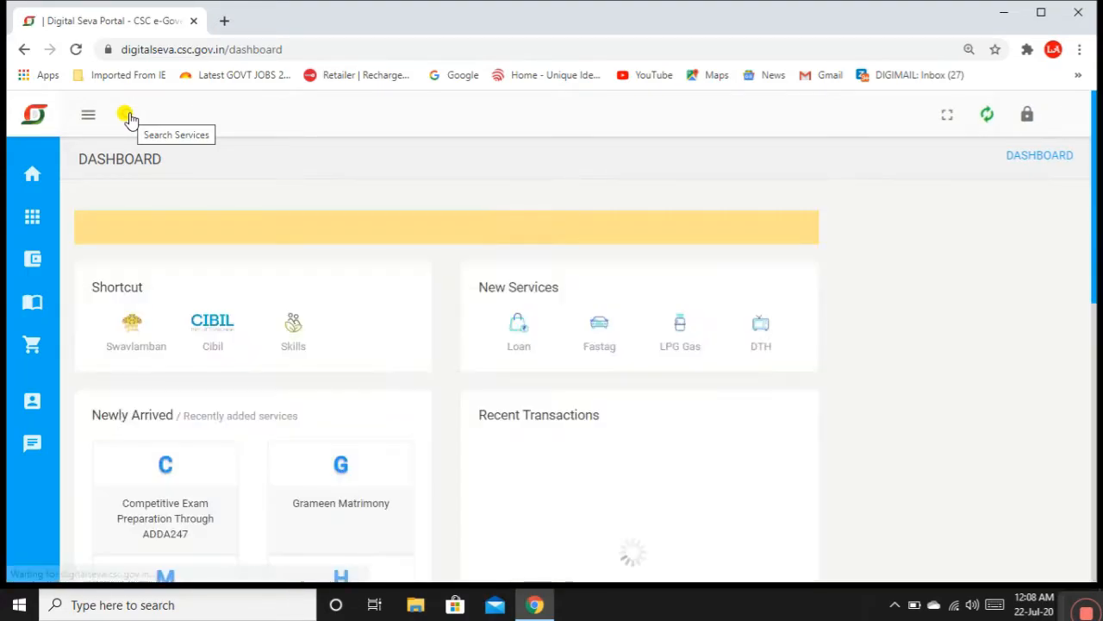
Step: Search the Digital Seva services for 'fasal'
{"action": "left_click", "coordinate": [127, 113]}
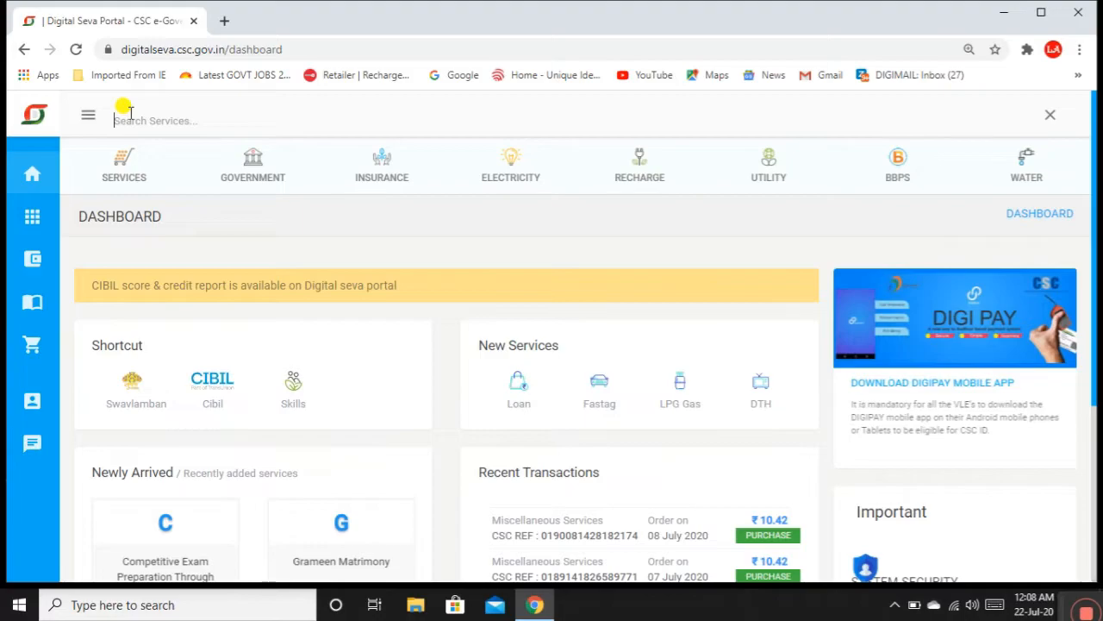
{"action": "type", "text": "fasal"}
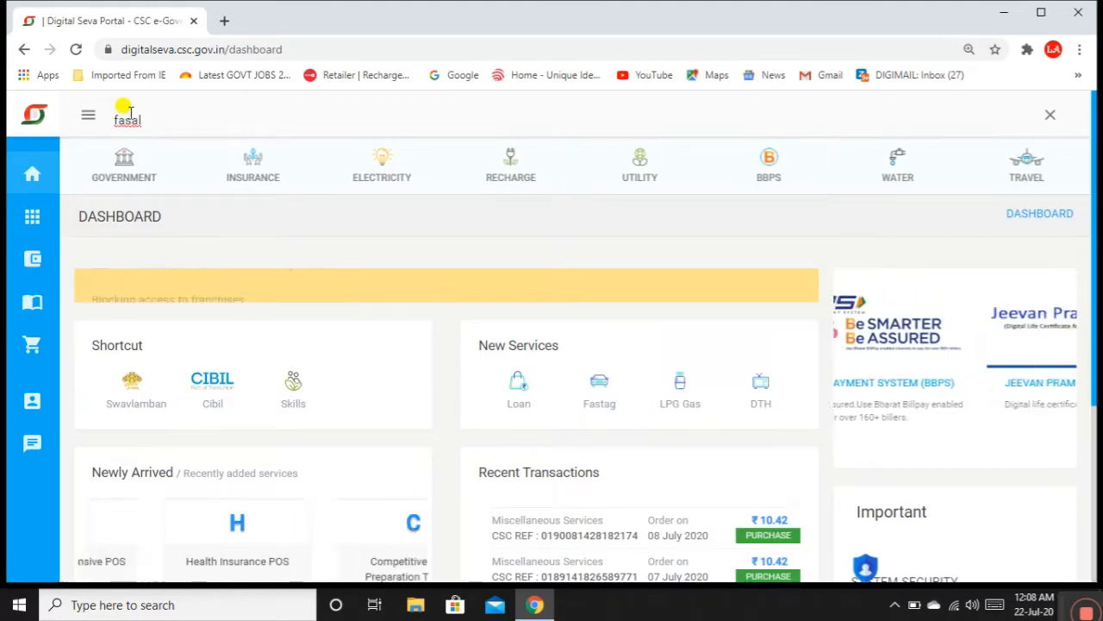
{"action": "key", "text": "Return"}
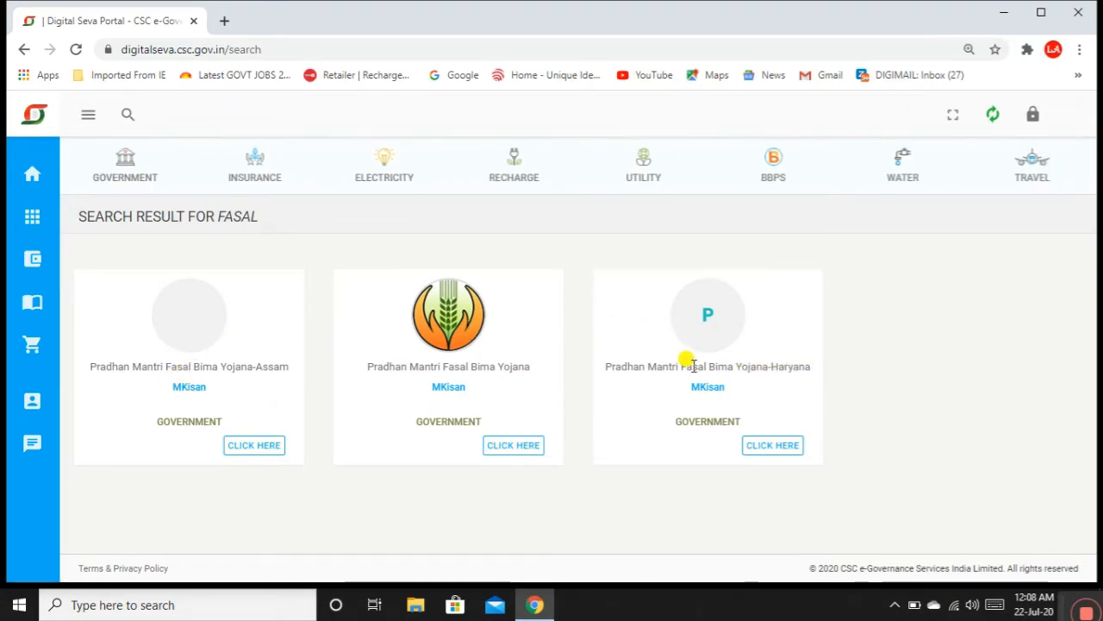
Step: Open the main Fasal Bima Yojana service and sign in through CSC Connect
{"action": "left_click", "coordinate": [772, 445]}
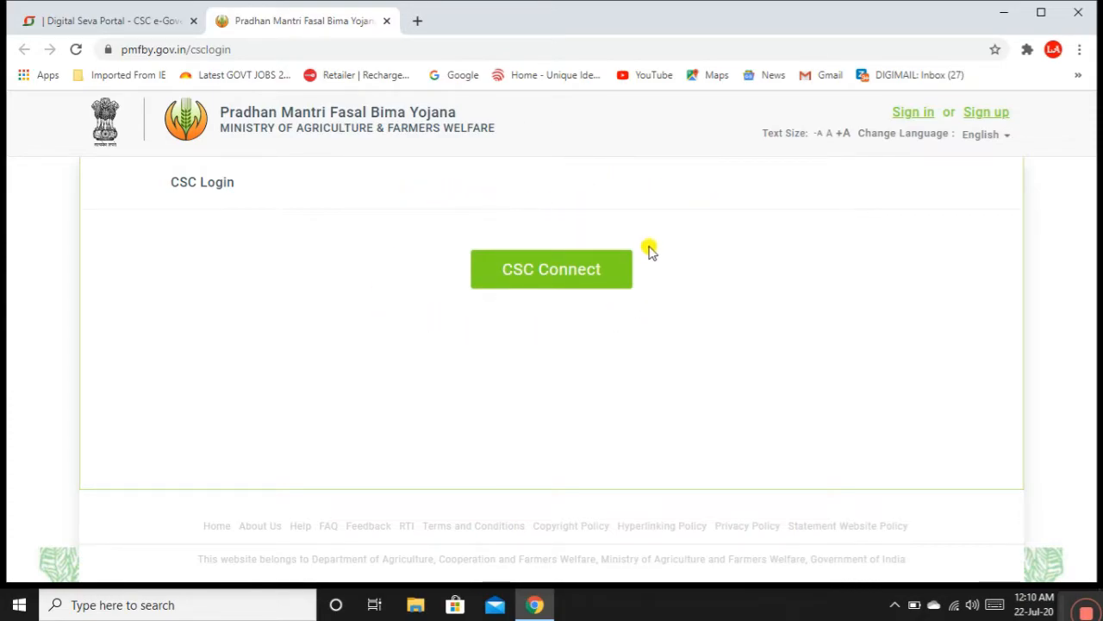
{"action": "left_click", "coordinate": [538, 275]}
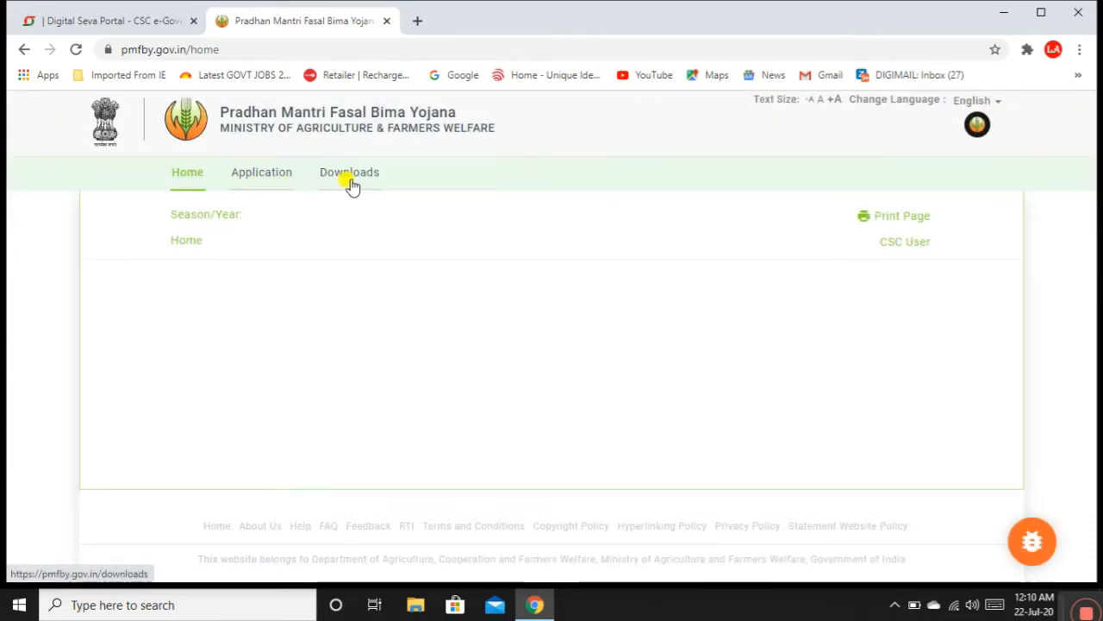
Step: Choose Haryana's 2020 Kharif Pradhan Mantri Fasal Bima Yojana season and submit it
{"action": "left_click", "coordinate": [268, 174]}
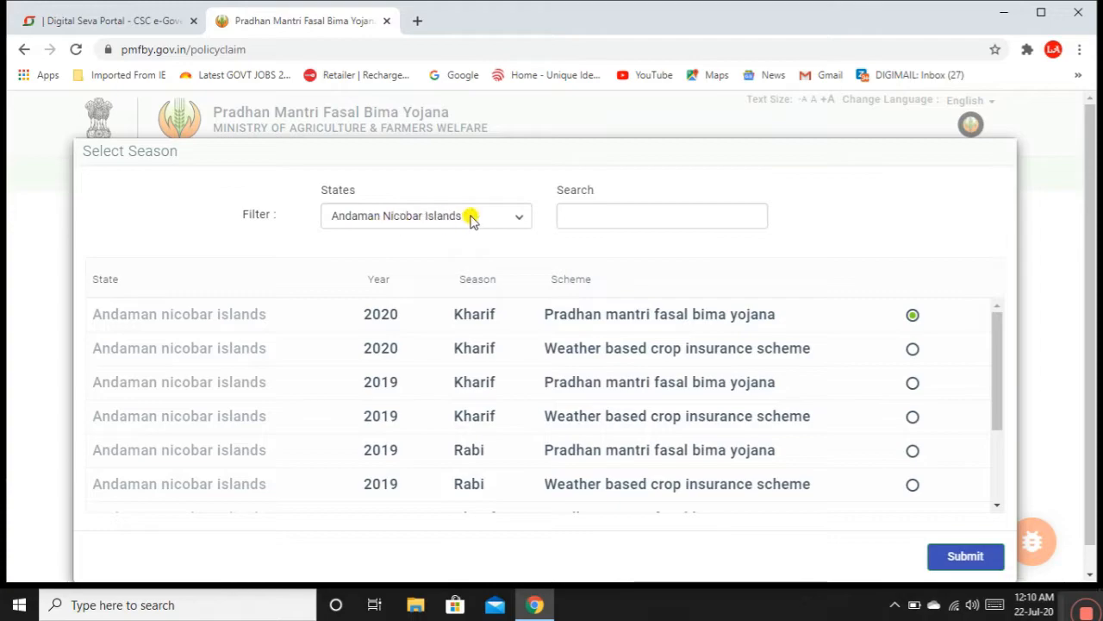
{"action": "left_click", "coordinate": [450, 216]}
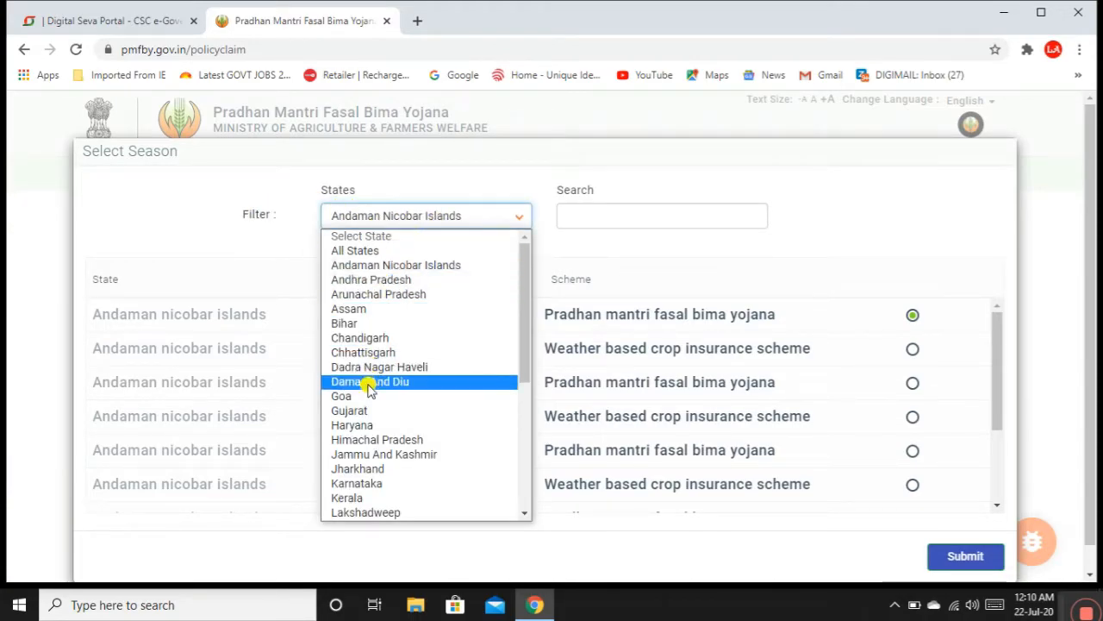
{"action": "left_click", "coordinate": [365, 424]}
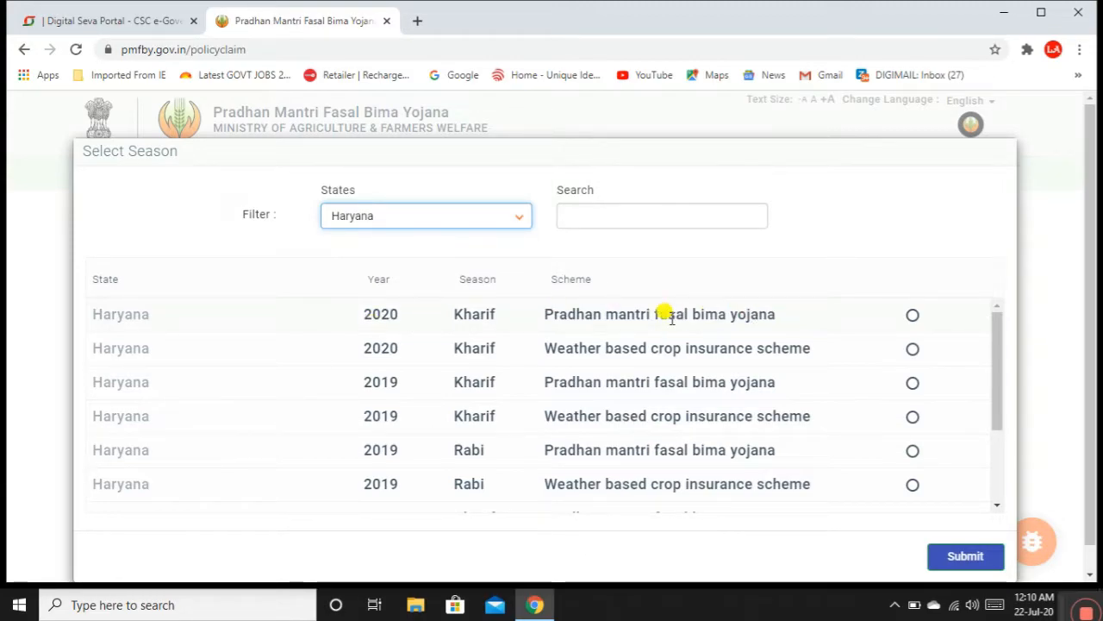
{"action": "left_click", "coordinate": [913, 315]}
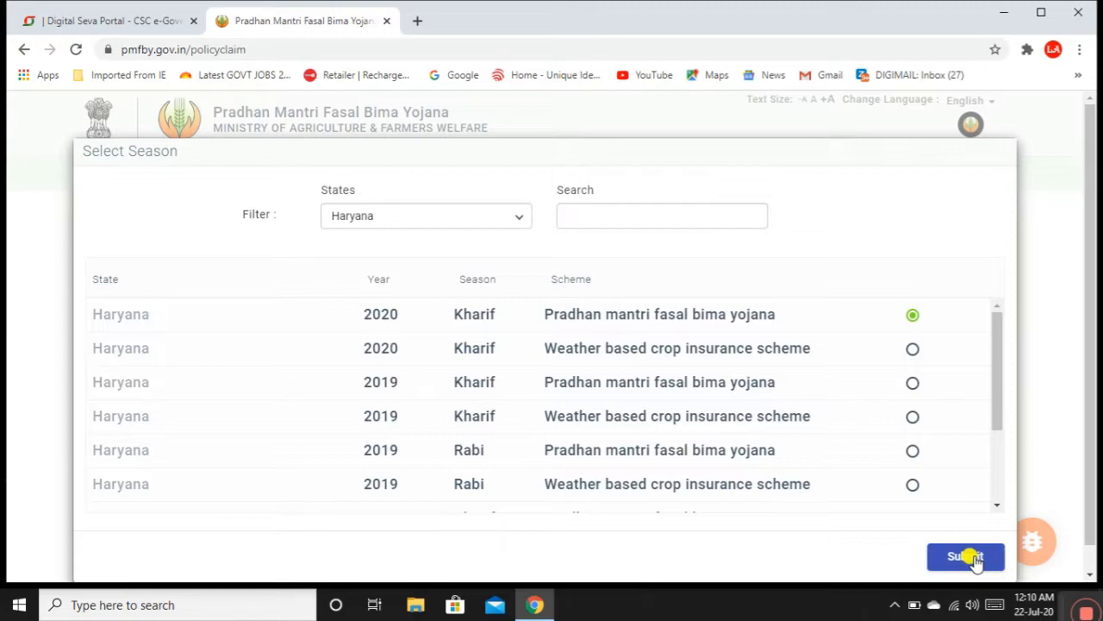
{"action": "left_click", "coordinate": [975, 557]}
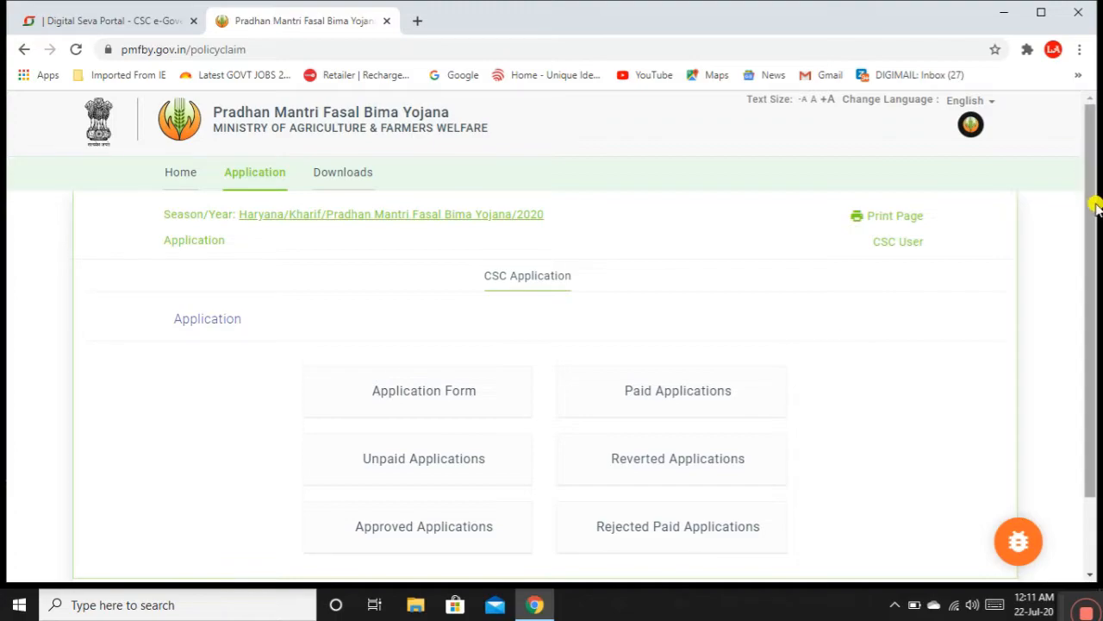
{"action": "left_click_drag", "start_coordinate": [1091, 207], "coordinate": [1091, 250]}
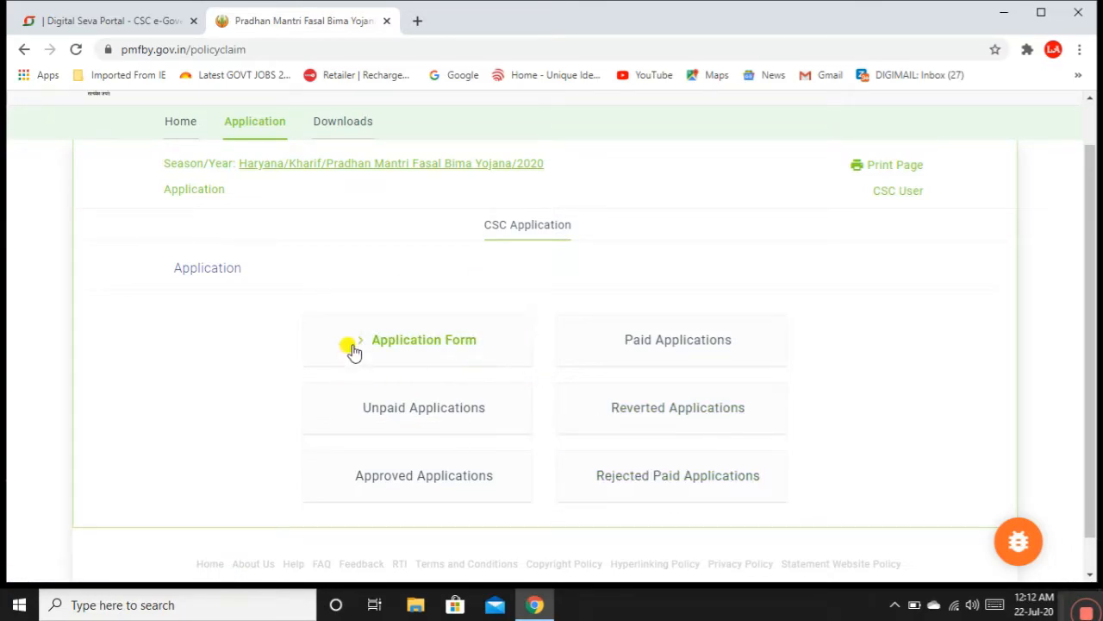
Step: Open the farmer application form and try looking up the bank by IFSC CNRB0002060
{"action": "left_click", "coordinate": [414, 345]}
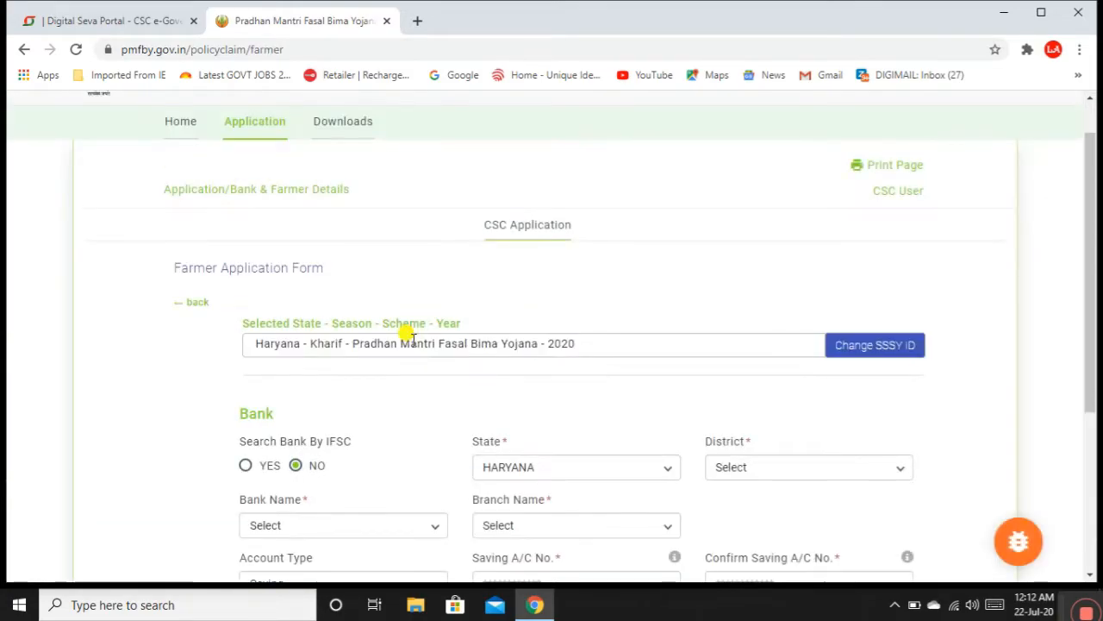
{"action": "left_click_drag", "start_coordinate": [1089, 291], "coordinate": [1089, 370]}
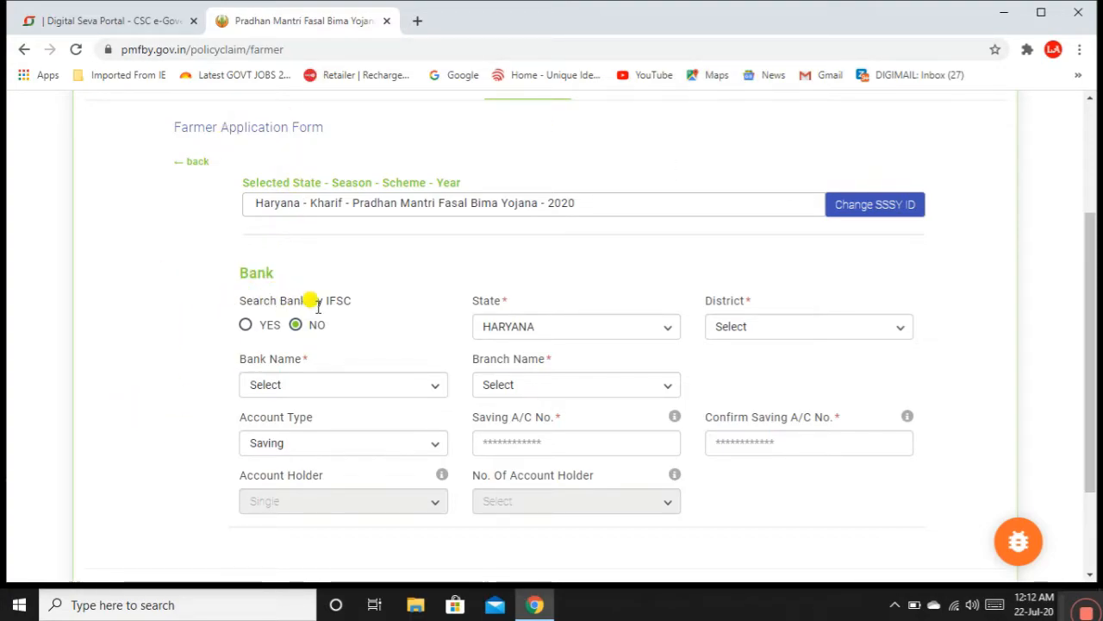
{"action": "left_click", "coordinate": [247, 328]}
{"action": "left_click", "coordinate": [542, 327]}
{"action": "left_click", "coordinate": [552, 361]}
{"action": "left_click", "coordinate": [659, 328]}
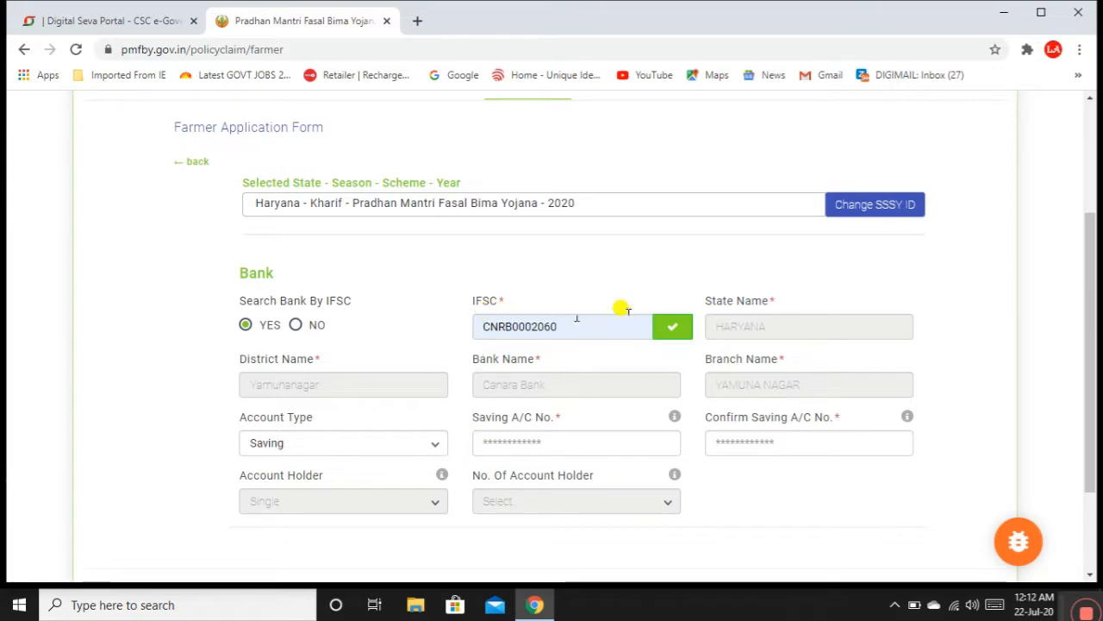
Step: Switch to manual bank selection with state Haryana and district Yamunanagar
{"action": "left_click", "coordinate": [297, 326]}
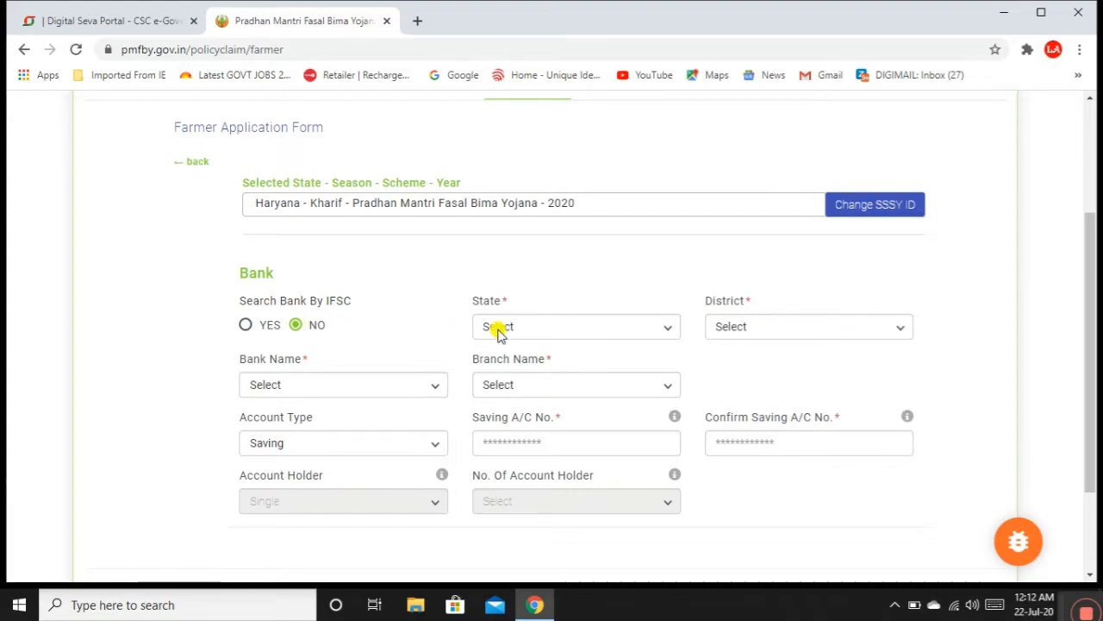
{"action": "left_click", "coordinate": [582, 328]}
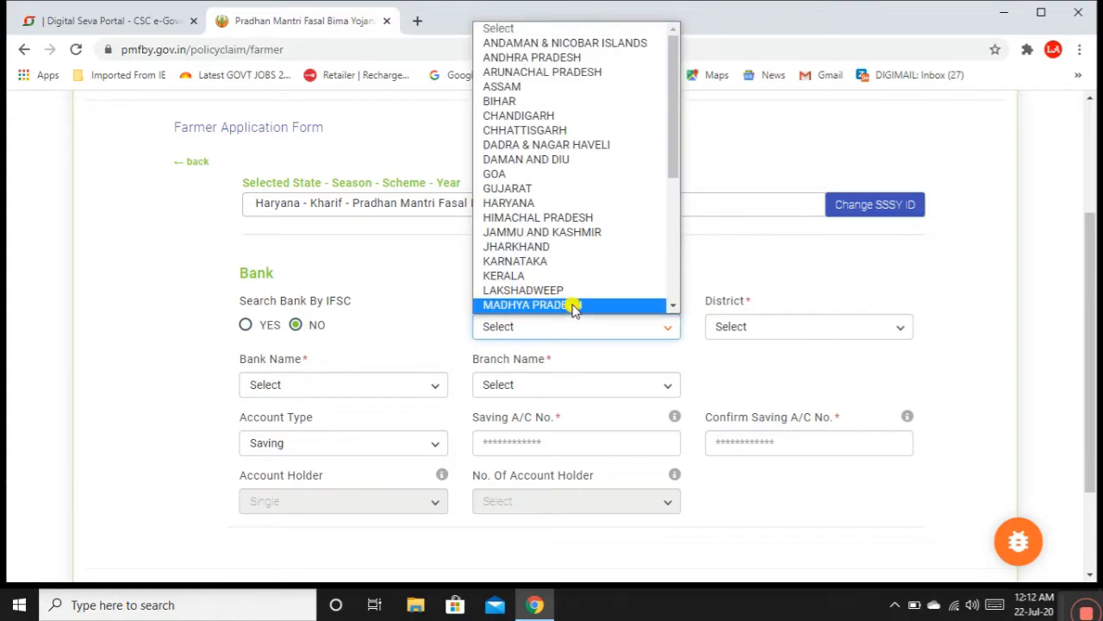
{"action": "left_click", "coordinate": [532, 202]}
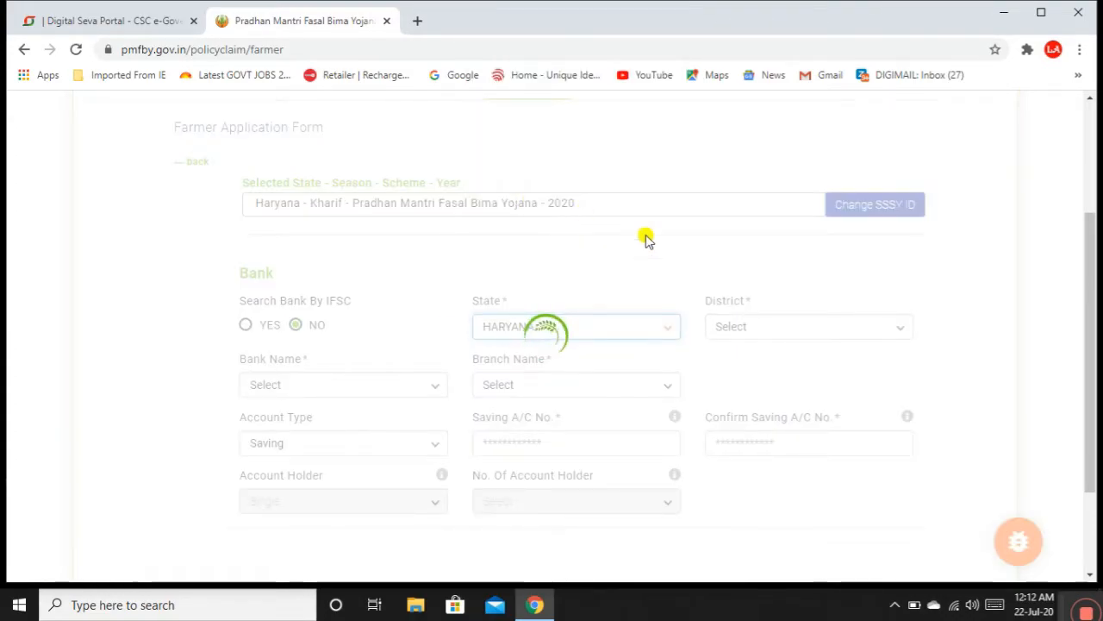
{"action": "left_click", "coordinate": [748, 331]}
{"action": "scroll", "coordinate": [751, 313], "scroll_direction": "down", "scroll_amount": 1}
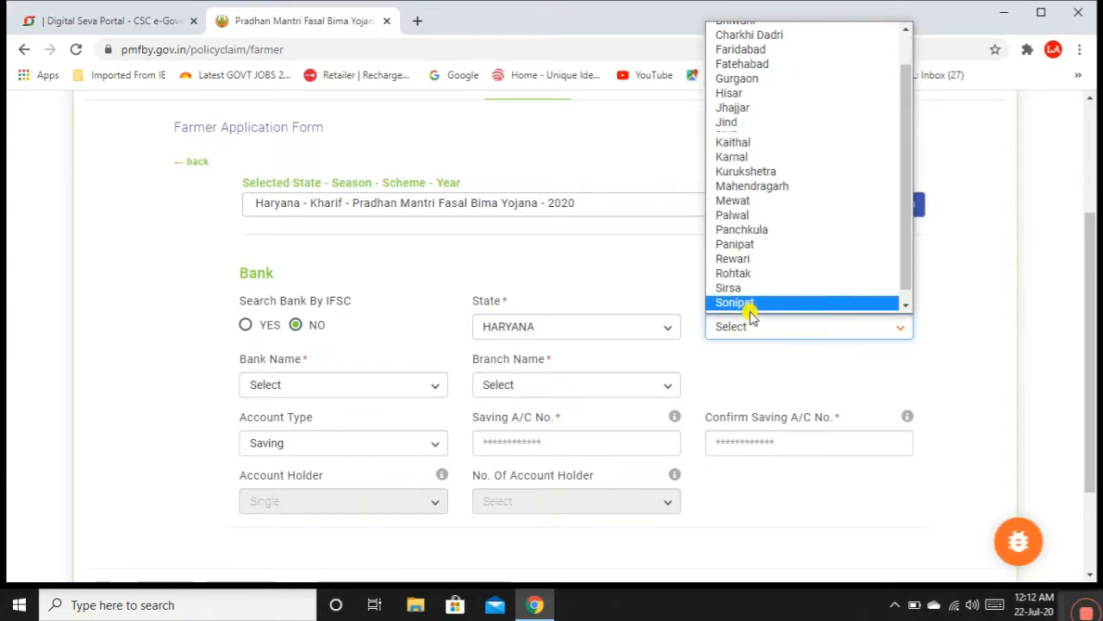
{"action": "left_click", "coordinate": [751, 307]}
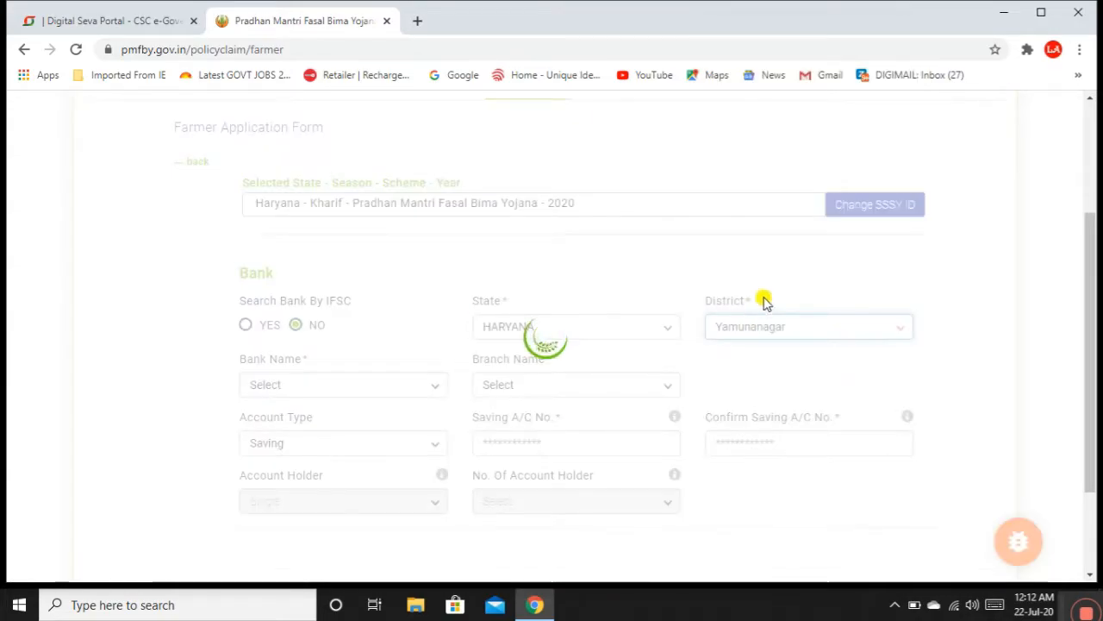
Step: Choose Canara Bank and its YAMUNA NAGAR-CNRB0002060 branch
{"action": "left_click", "coordinate": [387, 390]}
{"action": "scroll", "coordinate": [367, 354], "scroll_direction": "down", "scroll_amount": 3}
{"action": "scroll", "coordinate": [365, 357], "scroll_direction": "up", "scroll_amount": 3}
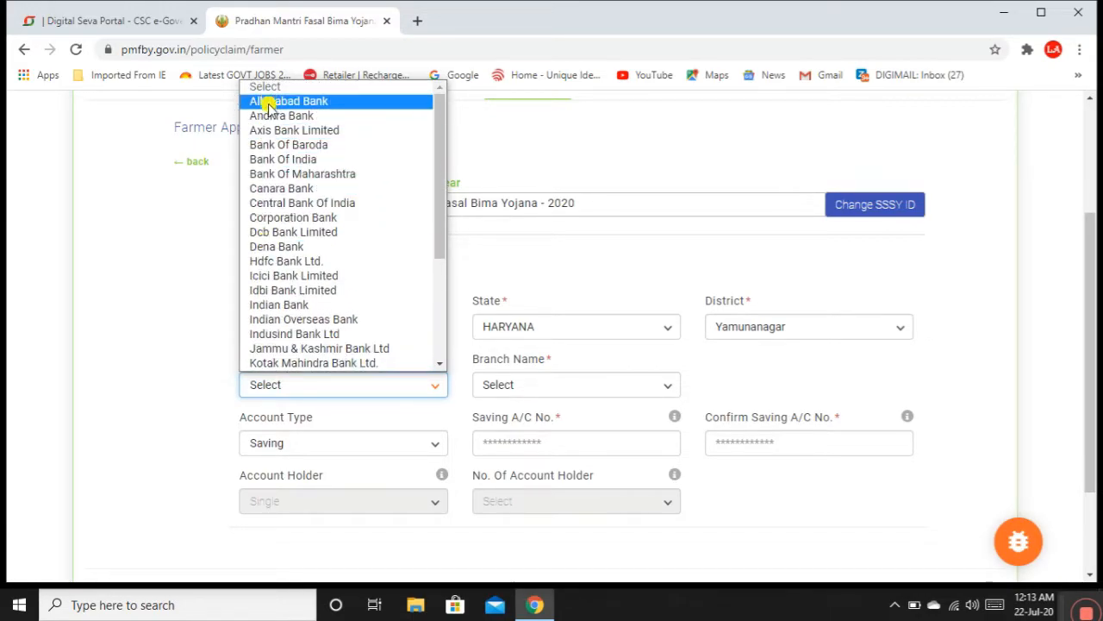
{"action": "left_click", "coordinate": [289, 191]}
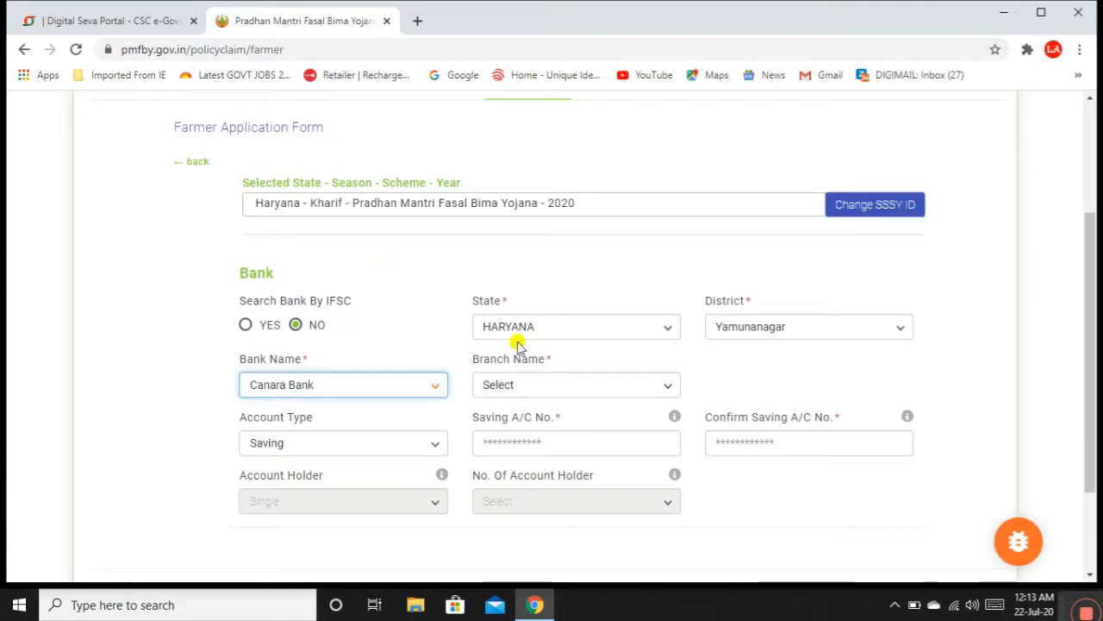
{"action": "left_click", "coordinate": [550, 385]}
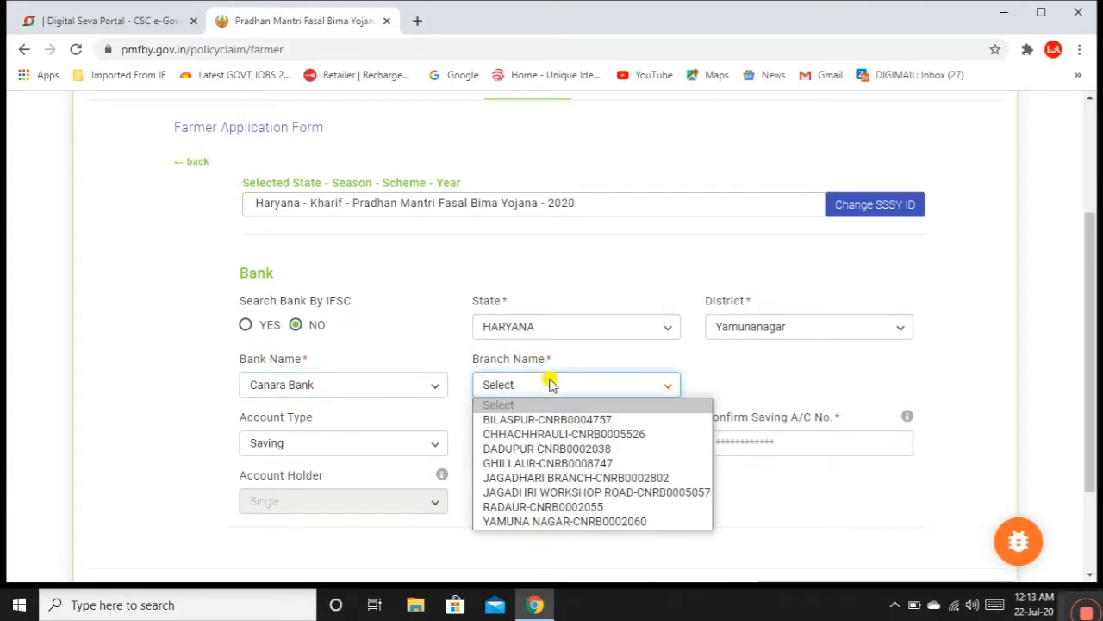
{"action": "left_click", "coordinate": [563, 522]}
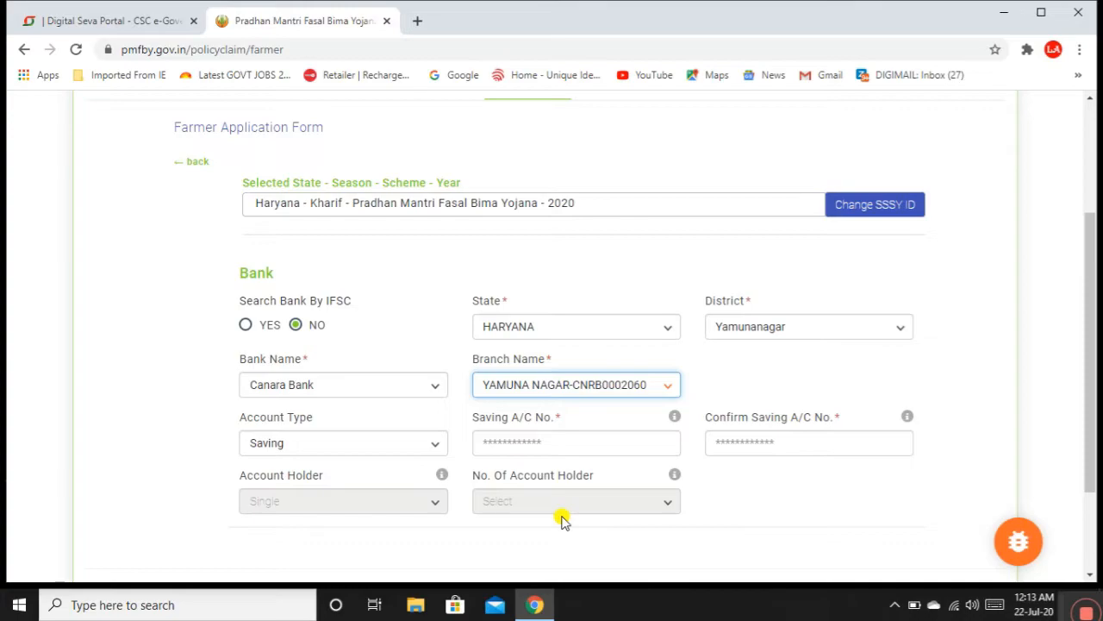
Step: Enter the savings account number and confirm it
{"action": "left_click", "coordinate": [528, 443]}
{"action": "left_click", "coordinate": [557, 474]}
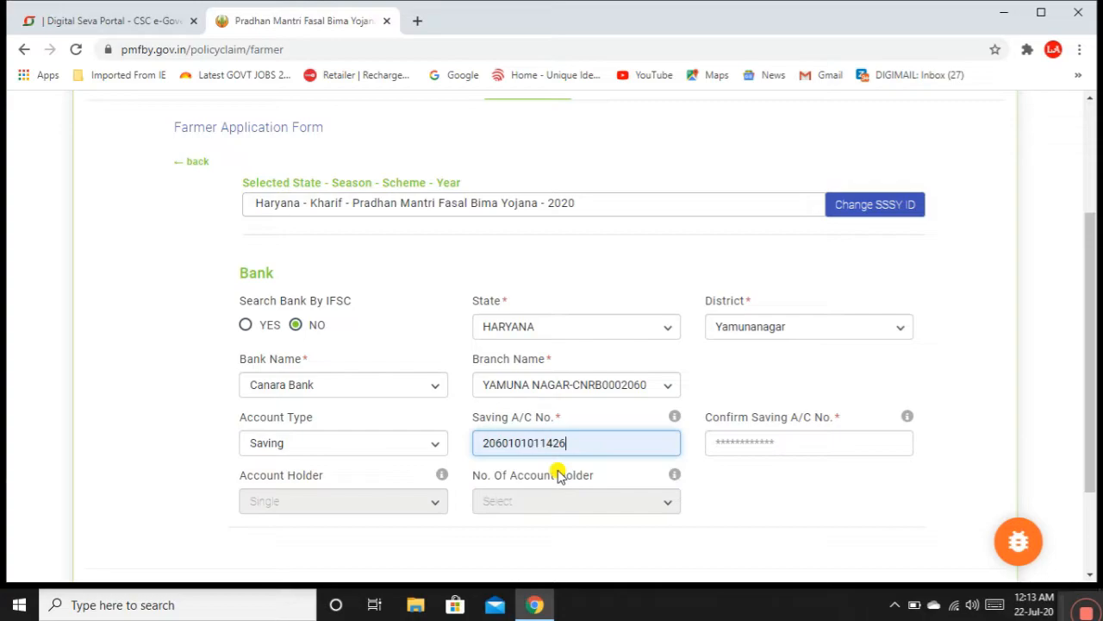
{"action": "left_click", "coordinate": [759, 440]}
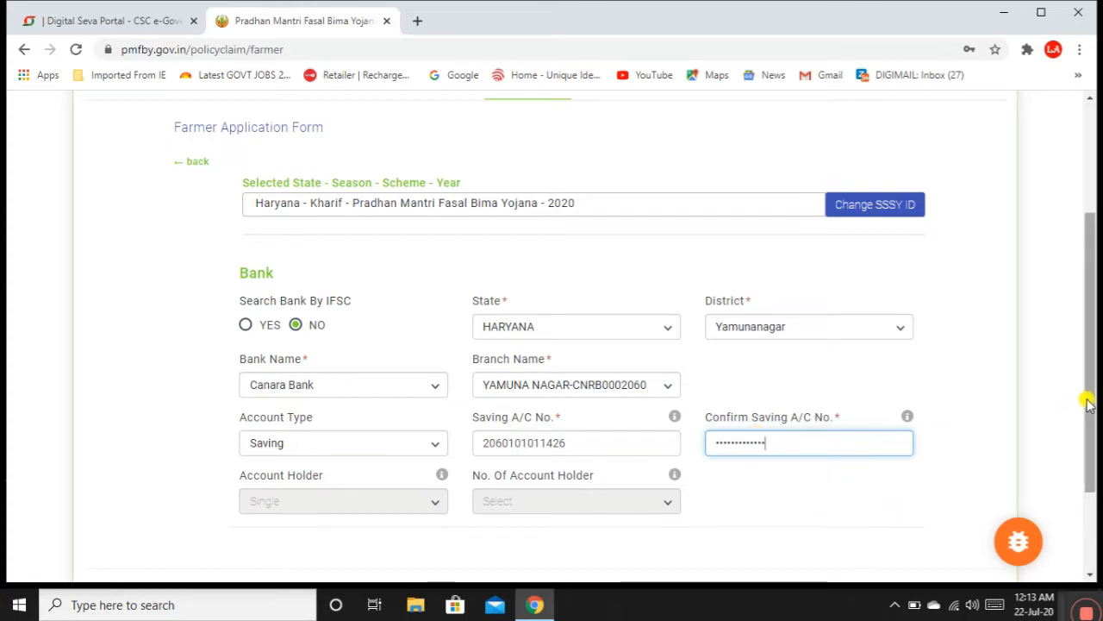
{"action": "scroll", "coordinate": [1083, 402], "scroll_direction": "down", "scroll_amount": 2}
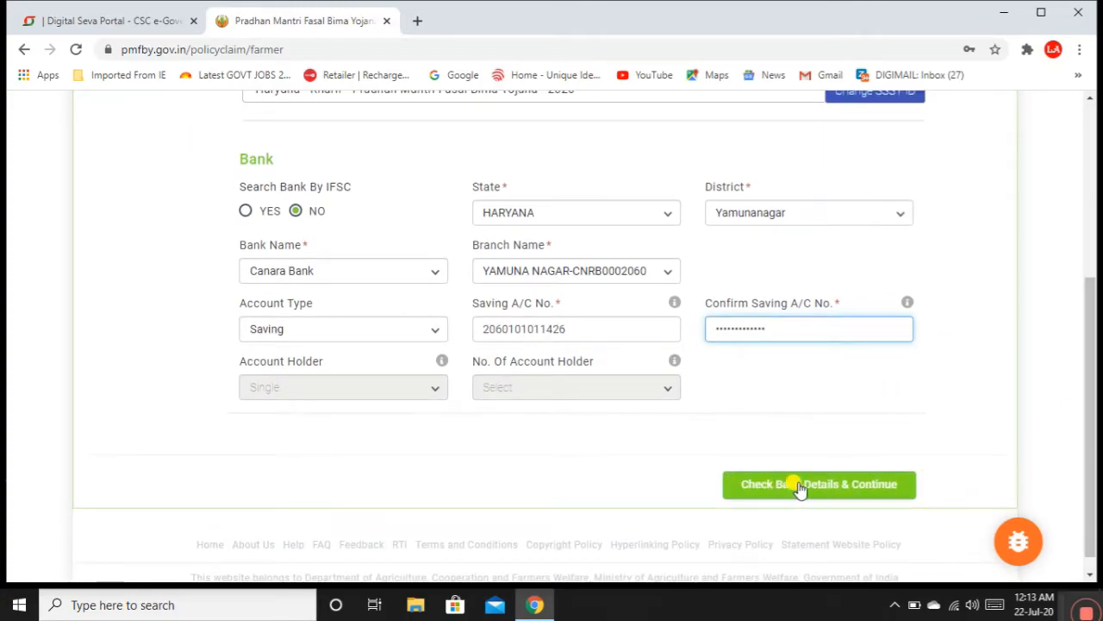
Step: Verify the bank details, then review the farmer's passbook name and Aadhaar number
{"action": "left_click", "coordinate": [822, 485]}
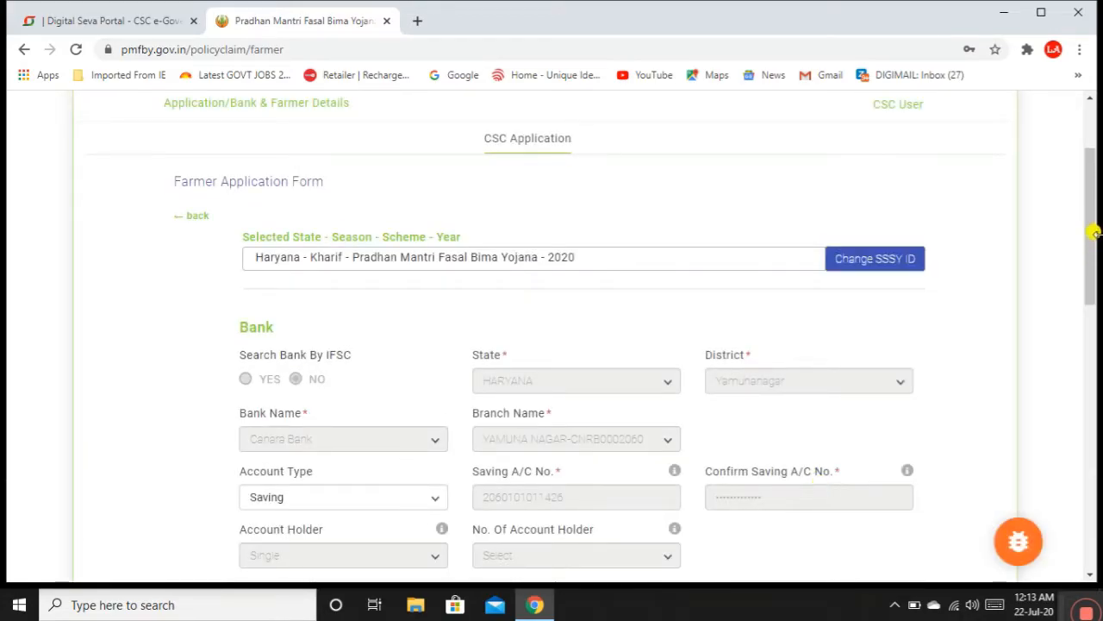
{"action": "mouse_move", "coordinate": [1093, 262]}
{"action": "left_mouse_down"}
{"action": "mouse_move", "coordinate": [1093, 416]}
{"action": "mouse_move", "coordinate": [1080, 142]}
{"action": "mouse_move", "coordinate": [1081, 272]}
{"action": "left_mouse_up"}
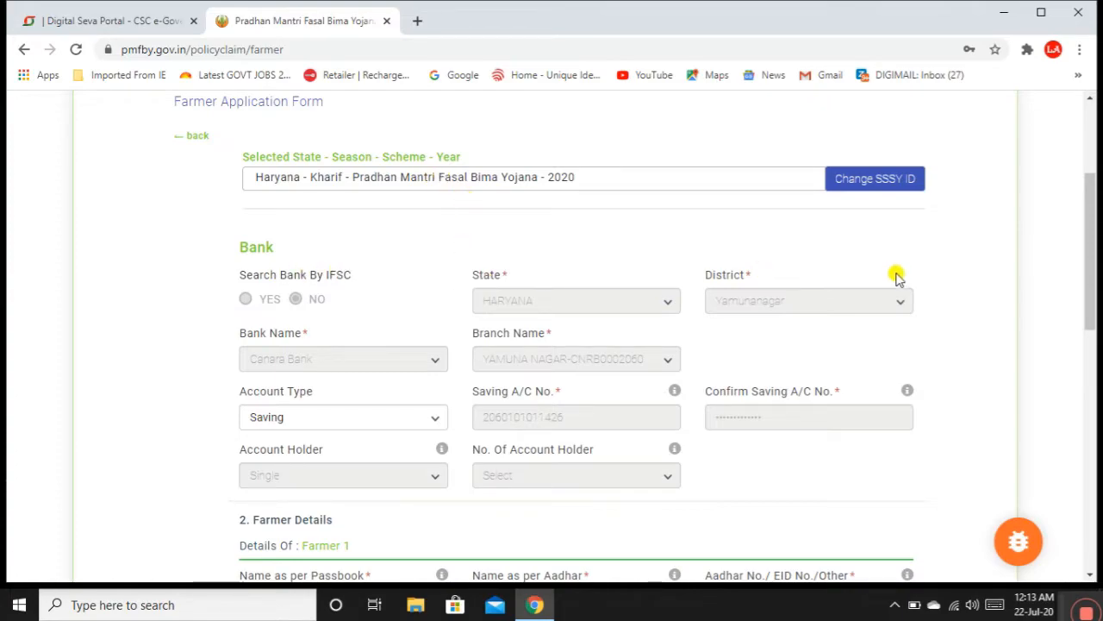
{"action": "left_click_drag", "start_coordinate": [1090, 252], "coordinate": [1091, 348]}
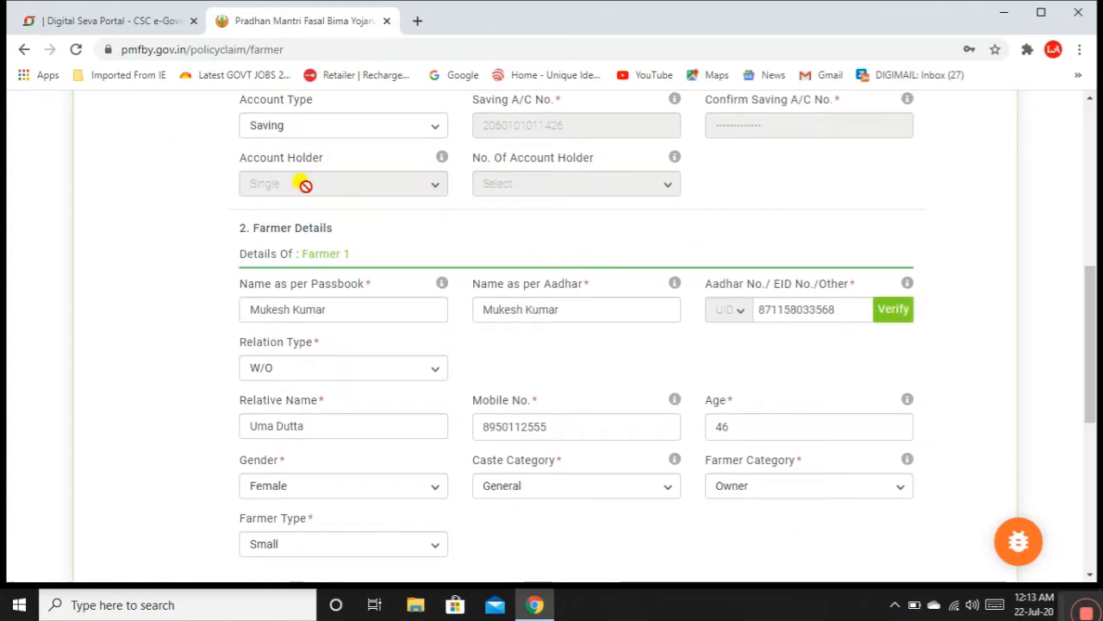
{"action": "left_click", "coordinate": [360, 310]}
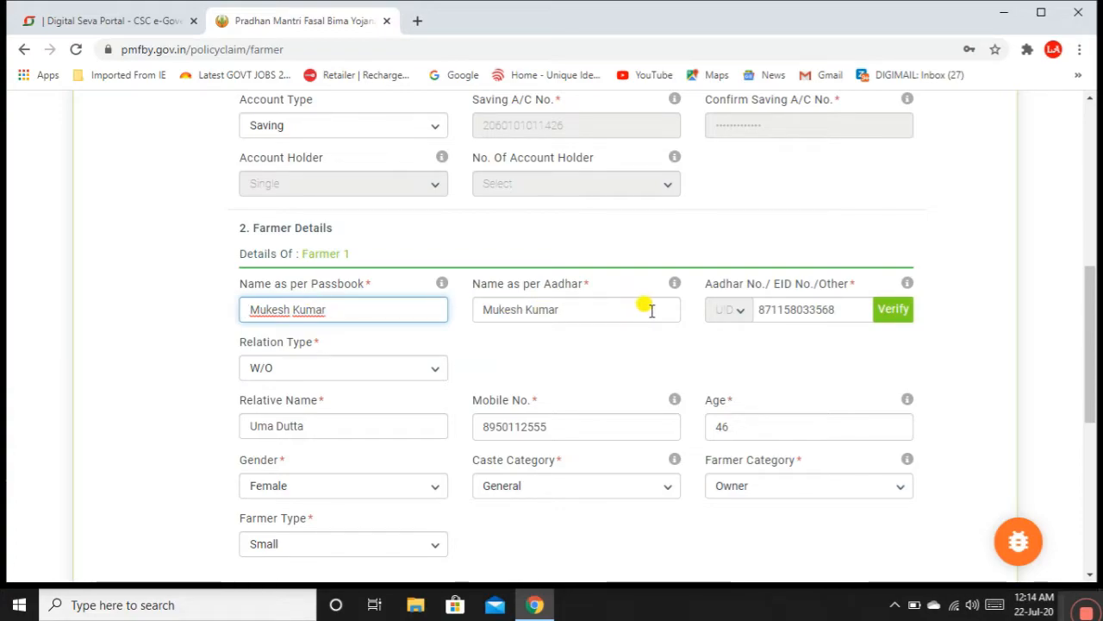
{"action": "left_click_drag", "start_coordinate": [847, 308], "coordinate": [715, 312]}
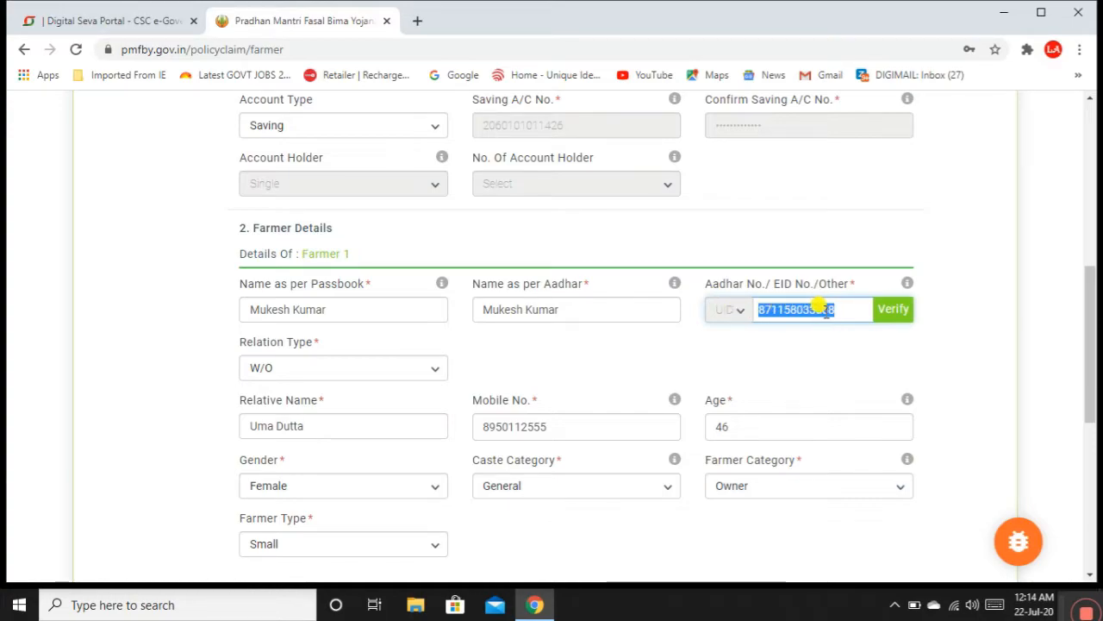
Step: Verify the Aadhaar number and confirm relation W/O, the relative's name, mobile and age
{"action": "left_click", "coordinate": [894, 310]}
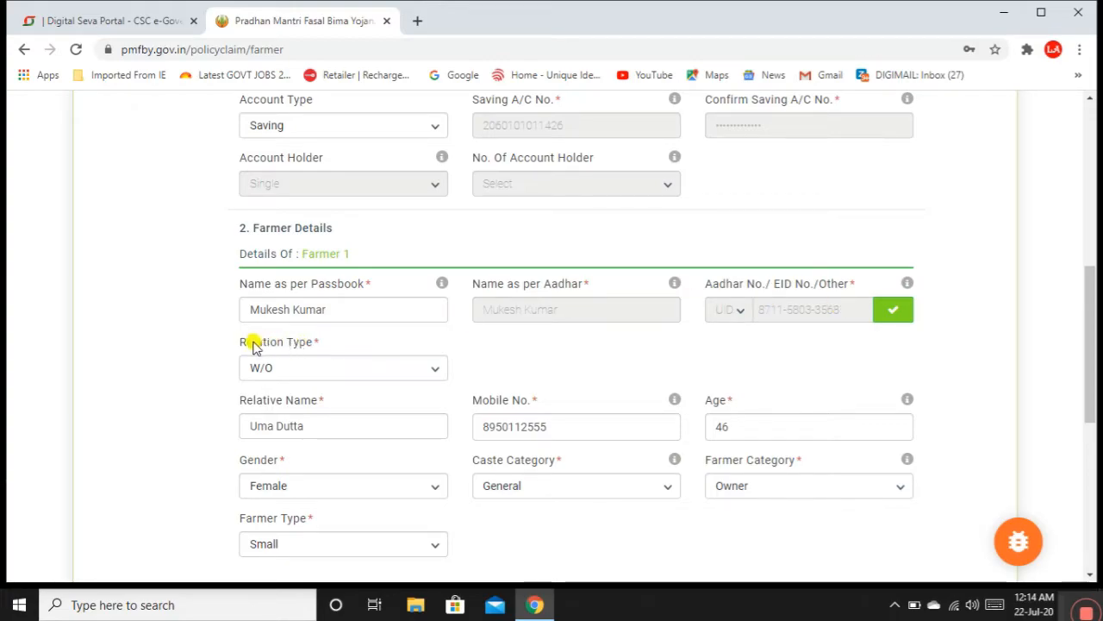
{"action": "left_click", "coordinate": [437, 373]}
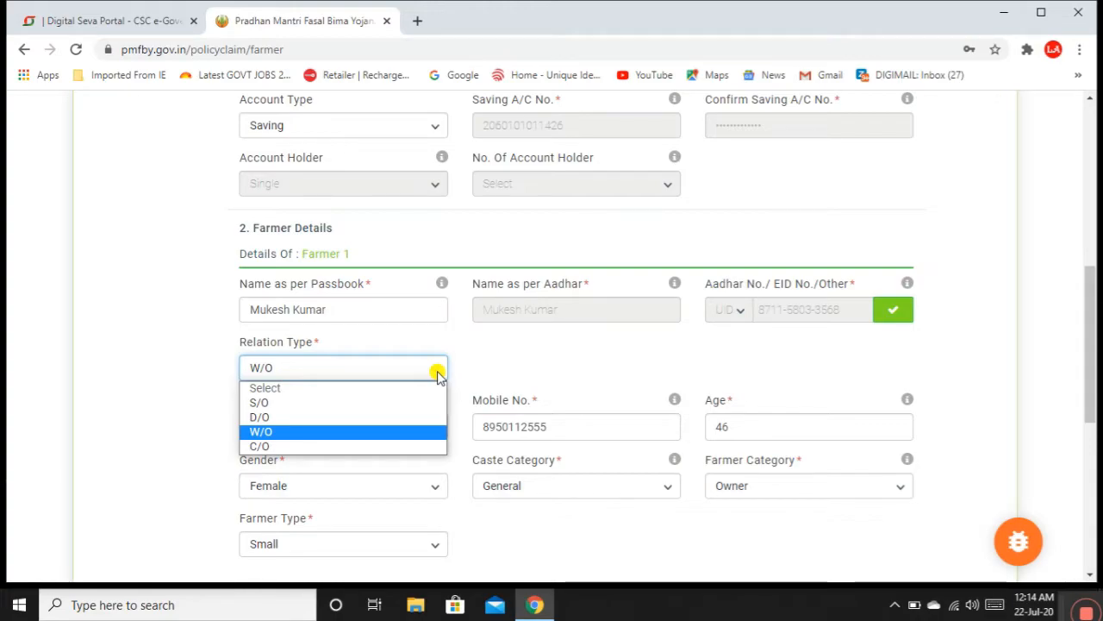
{"action": "left_click", "coordinate": [299, 430]}
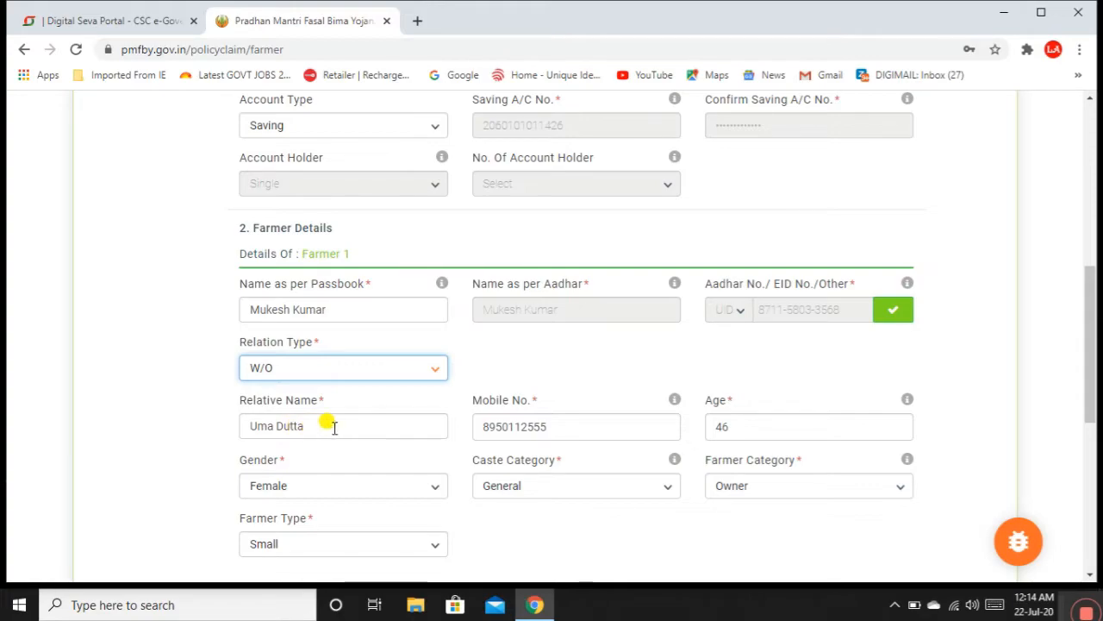
{"action": "left_click", "coordinate": [335, 427]}
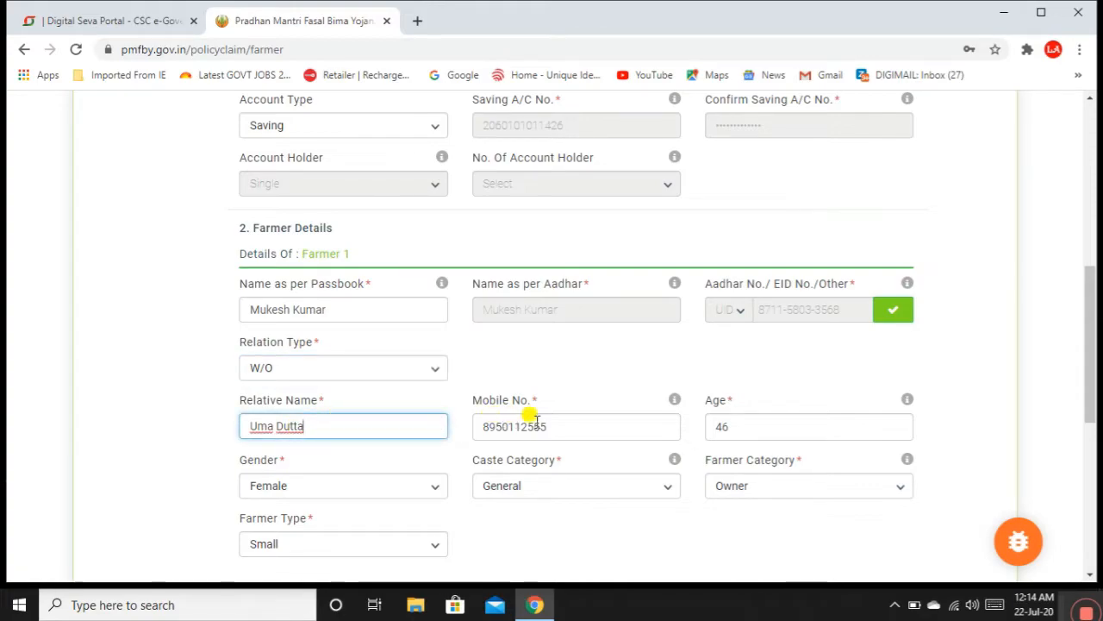
{"action": "left_click", "coordinate": [574, 425]}
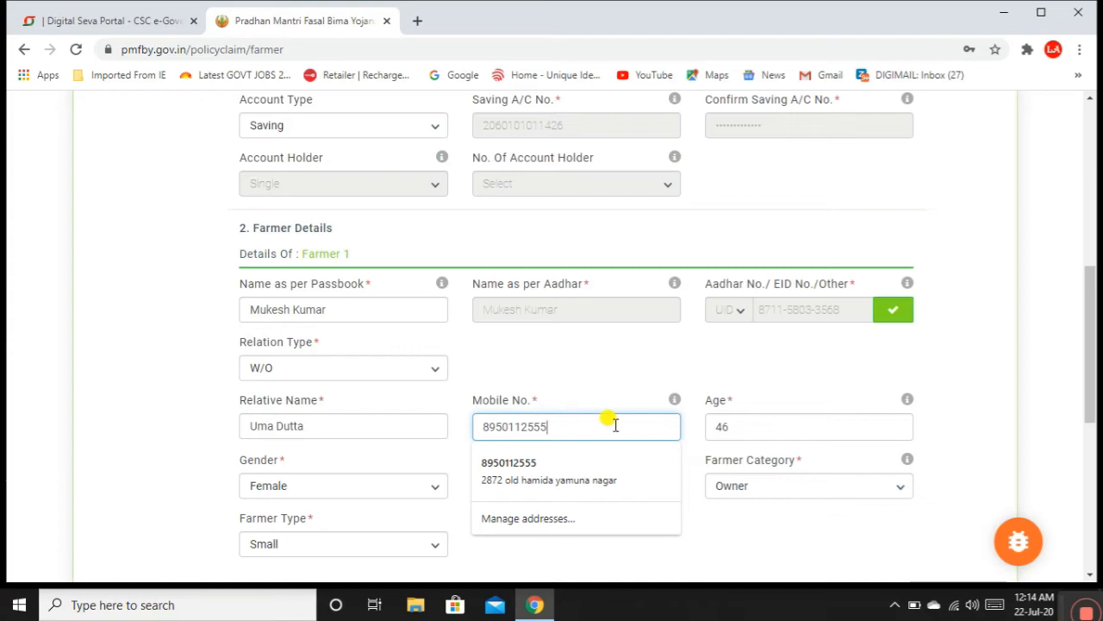
{"action": "left_click", "coordinate": [758, 426]}
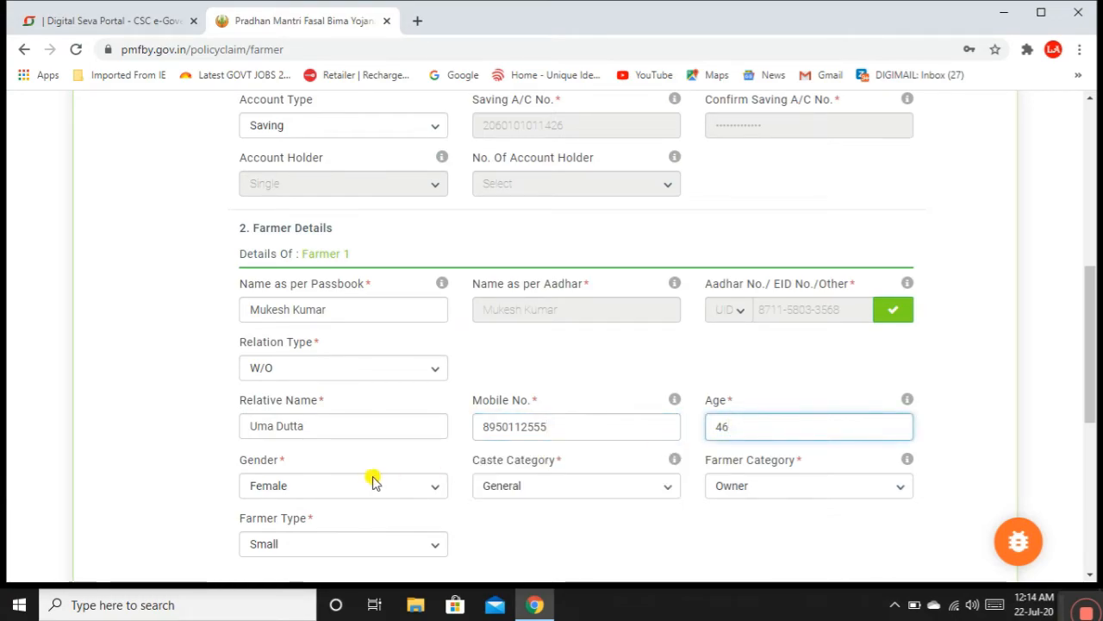
Step: Confirm gender Female, caste General, farmer category Owner and farmer type Small
{"action": "left_click", "coordinate": [336, 488]}
{"action": "left_click", "coordinate": [333, 485]}
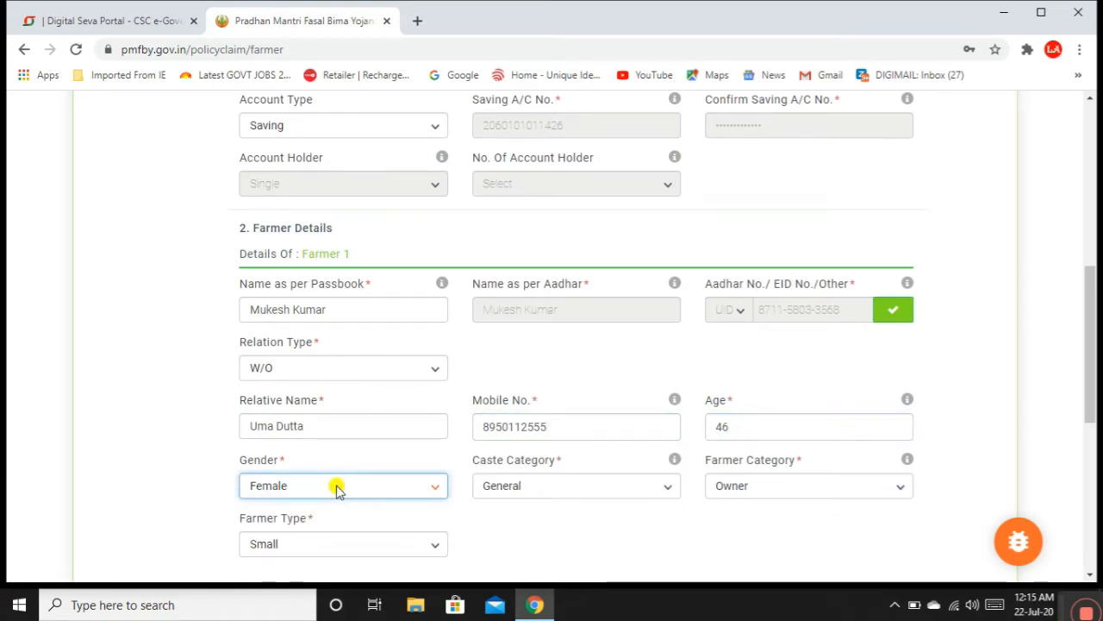
{"action": "left_click", "coordinate": [523, 488]}
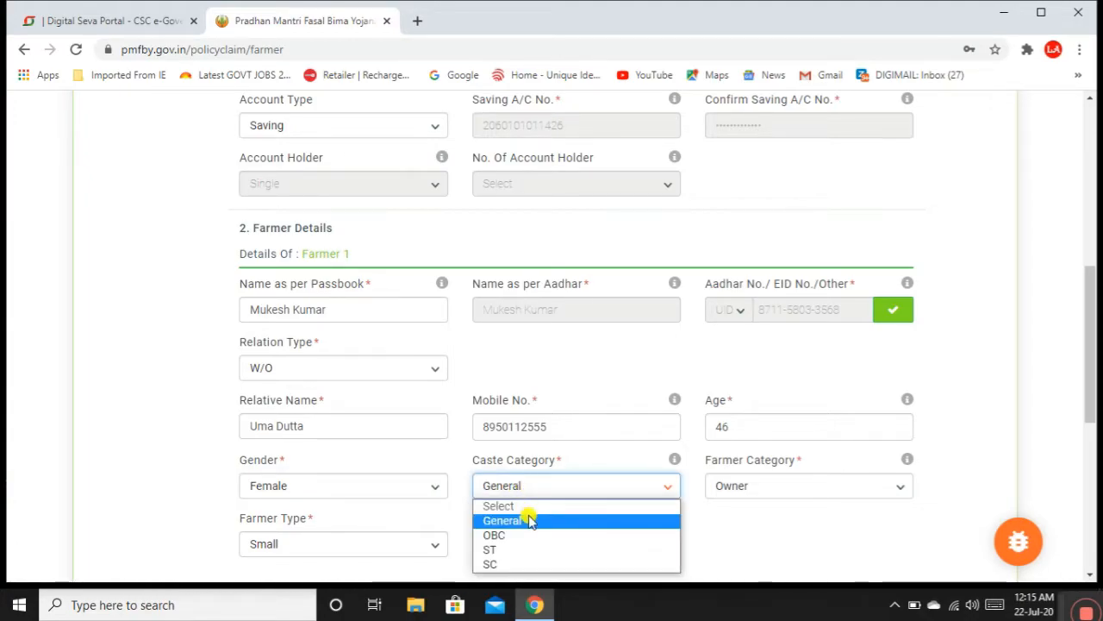
{"action": "left_click", "coordinate": [529, 520]}
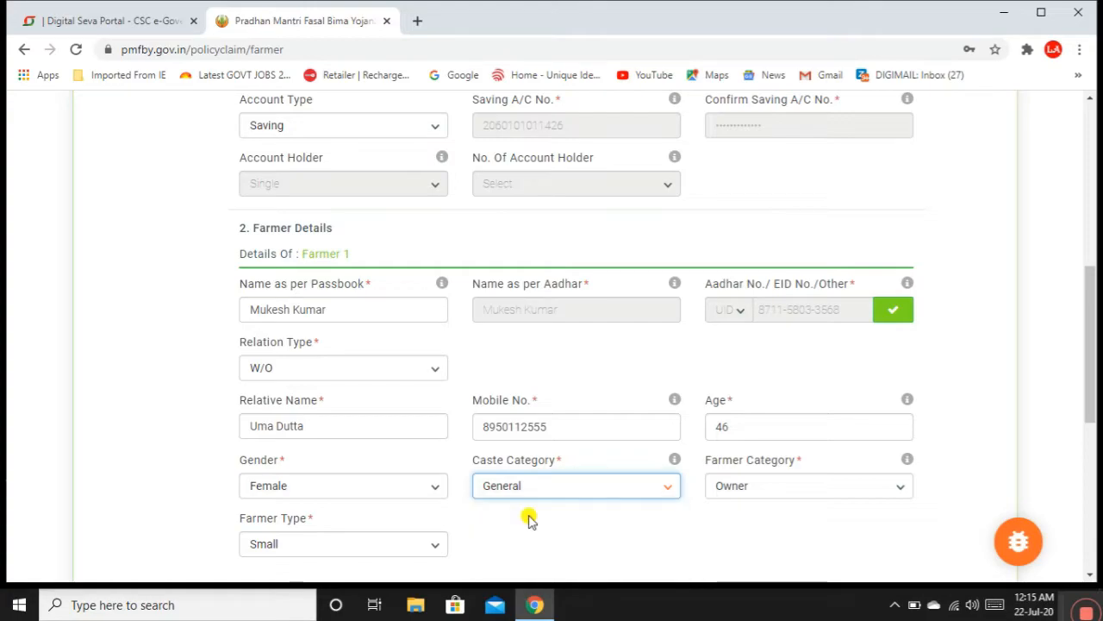
{"action": "left_click", "coordinate": [746, 489]}
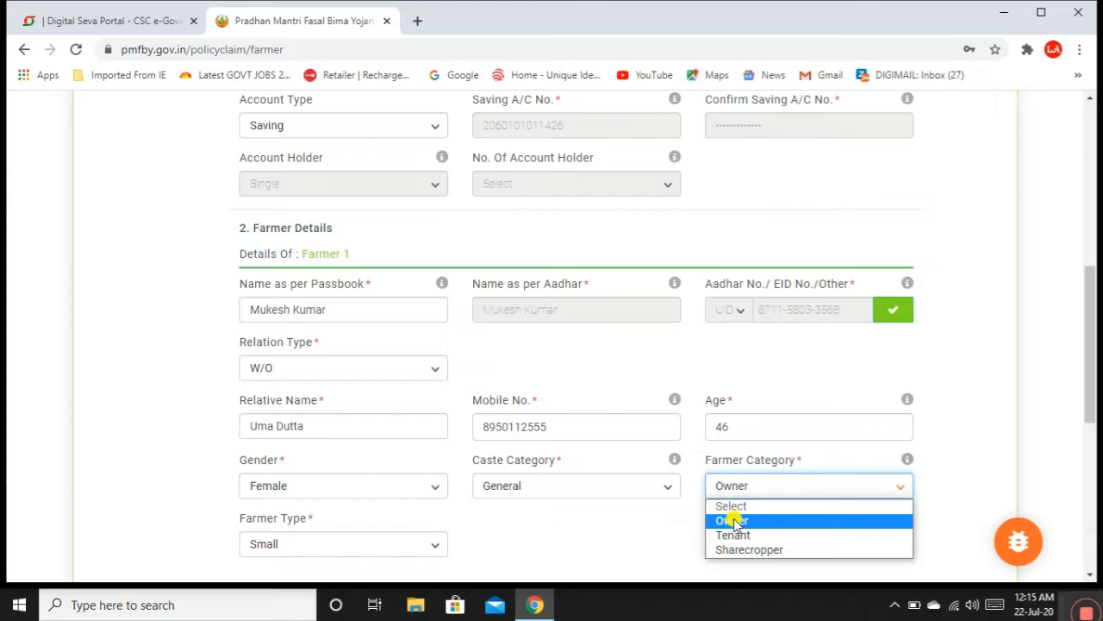
{"action": "left_click", "coordinate": [733, 521]}
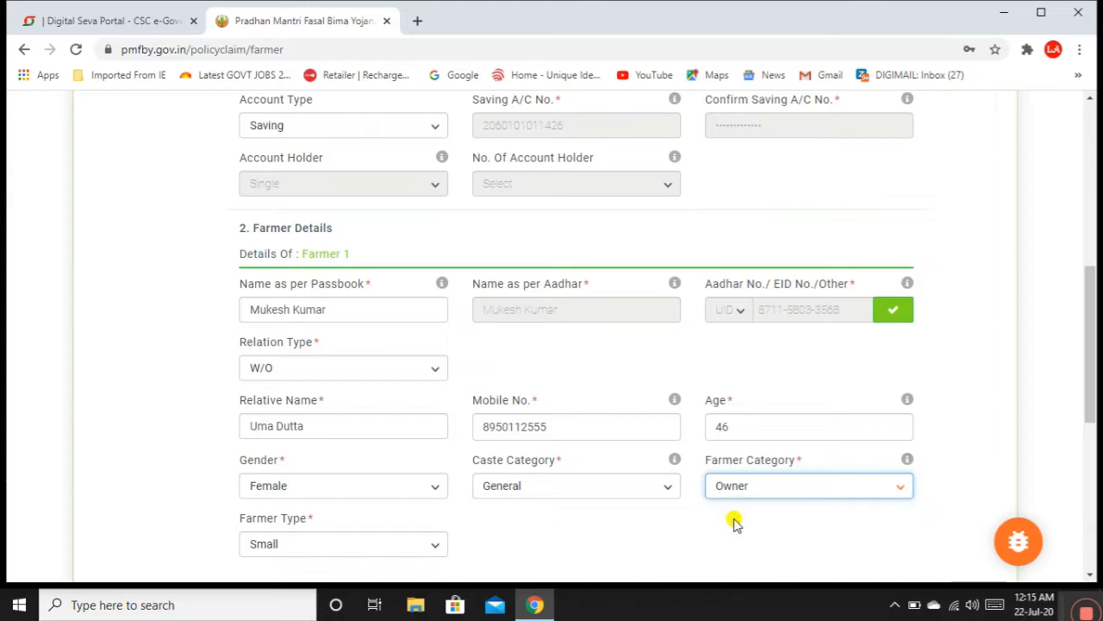
{"action": "left_click", "coordinate": [284, 545]}
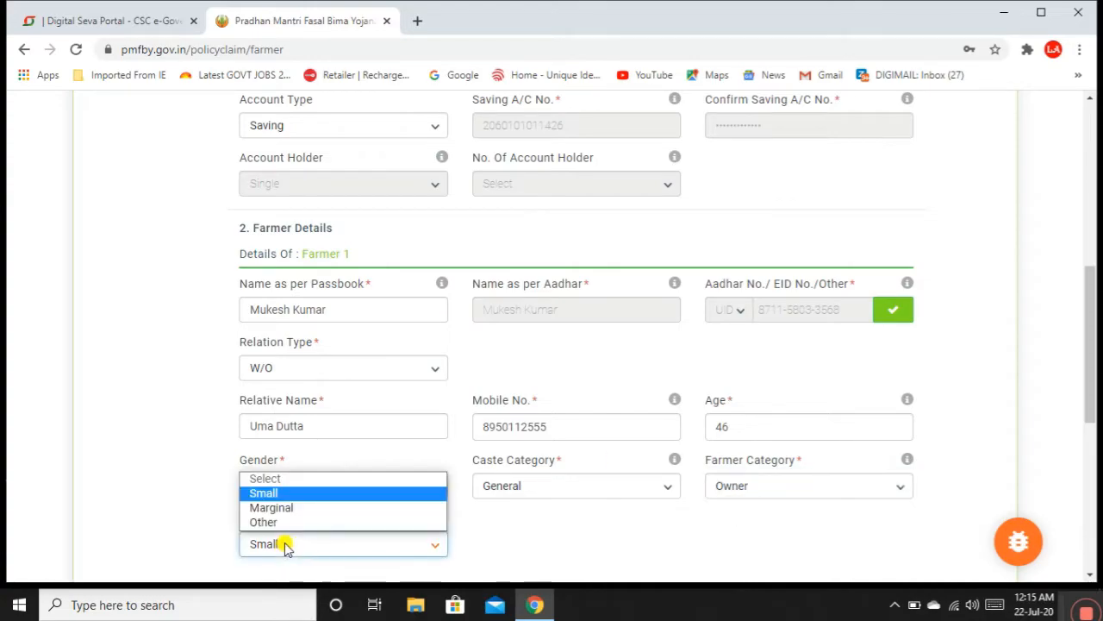
{"action": "left_click", "coordinate": [284, 493]}
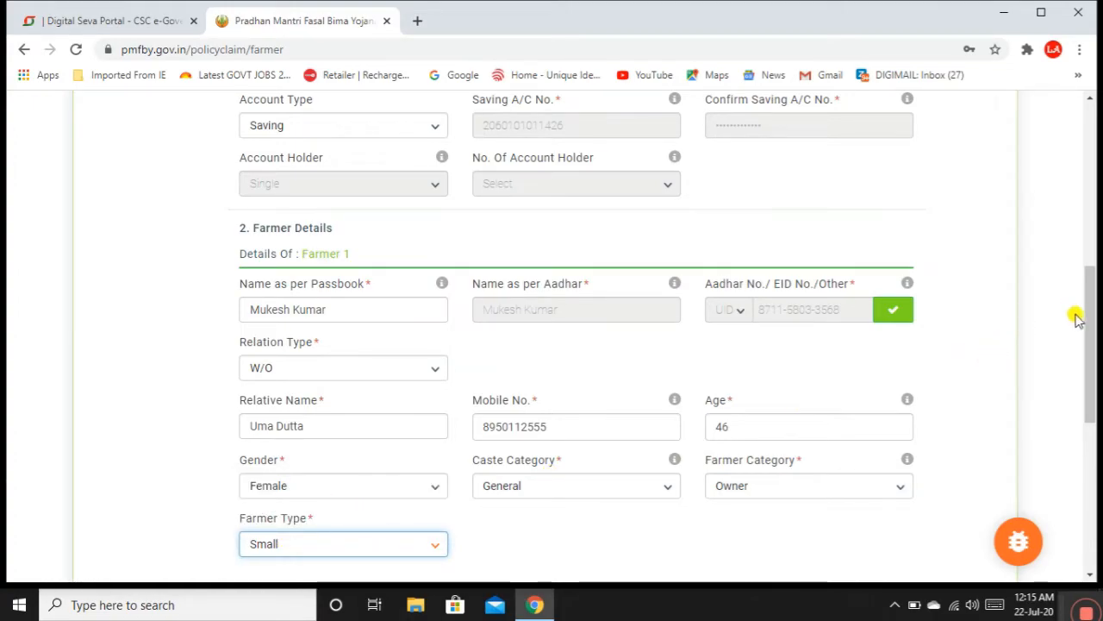
Step: Set residential state HARYANA, district Yamunanagar and sub-district Jagadhri
{"action": "left_click_drag", "start_coordinate": [1091, 325], "coordinate": [1092, 438]}
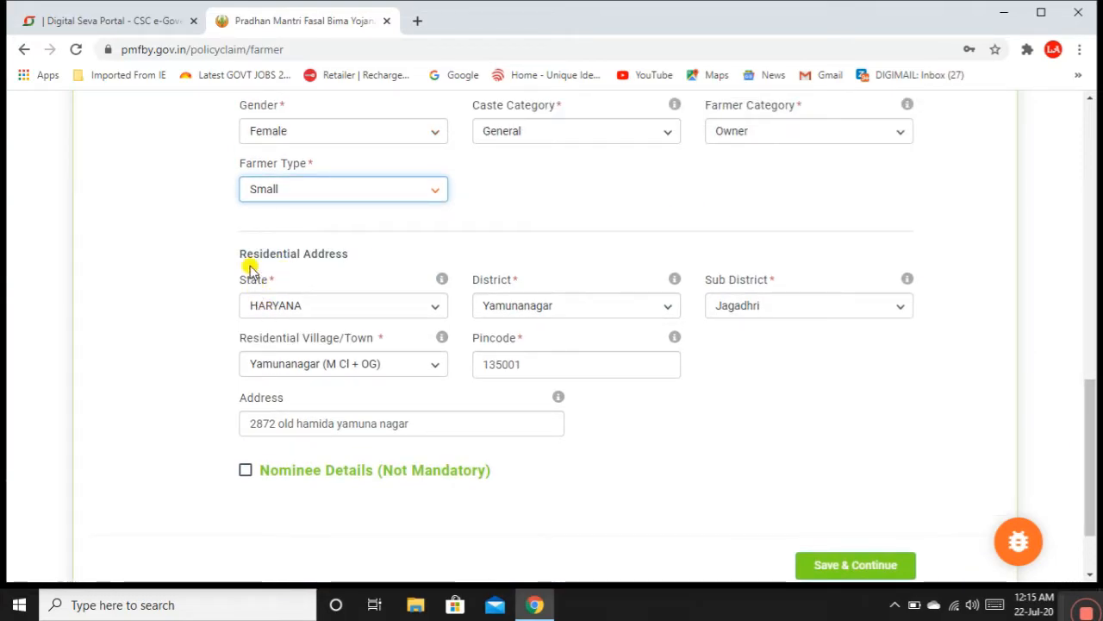
{"action": "left_click", "coordinate": [385, 312]}
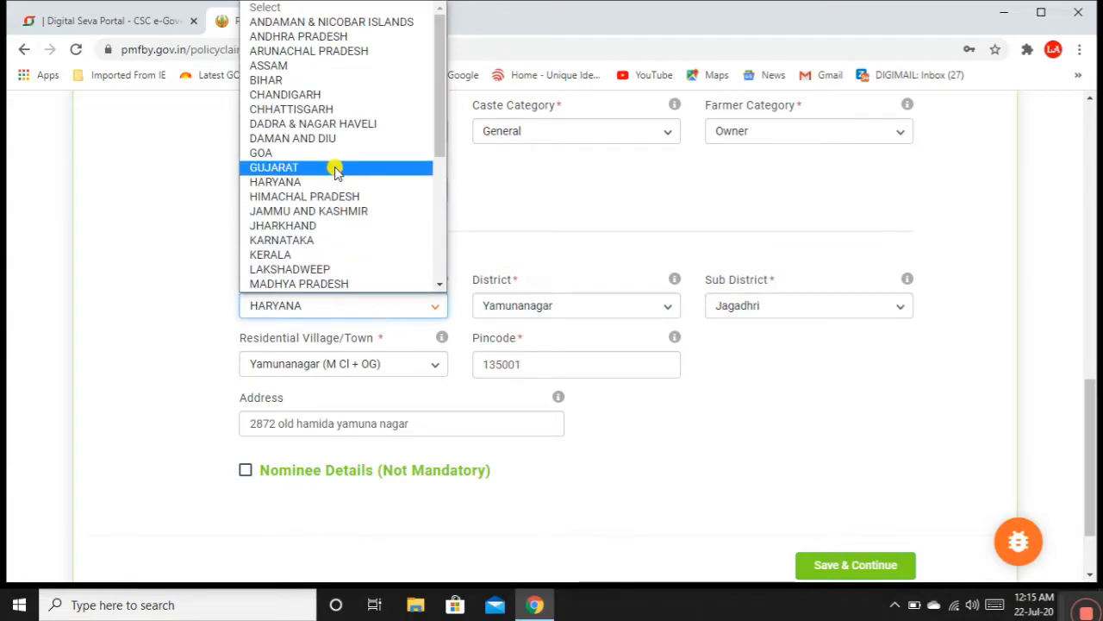
{"action": "left_click", "coordinate": [333, 182]}
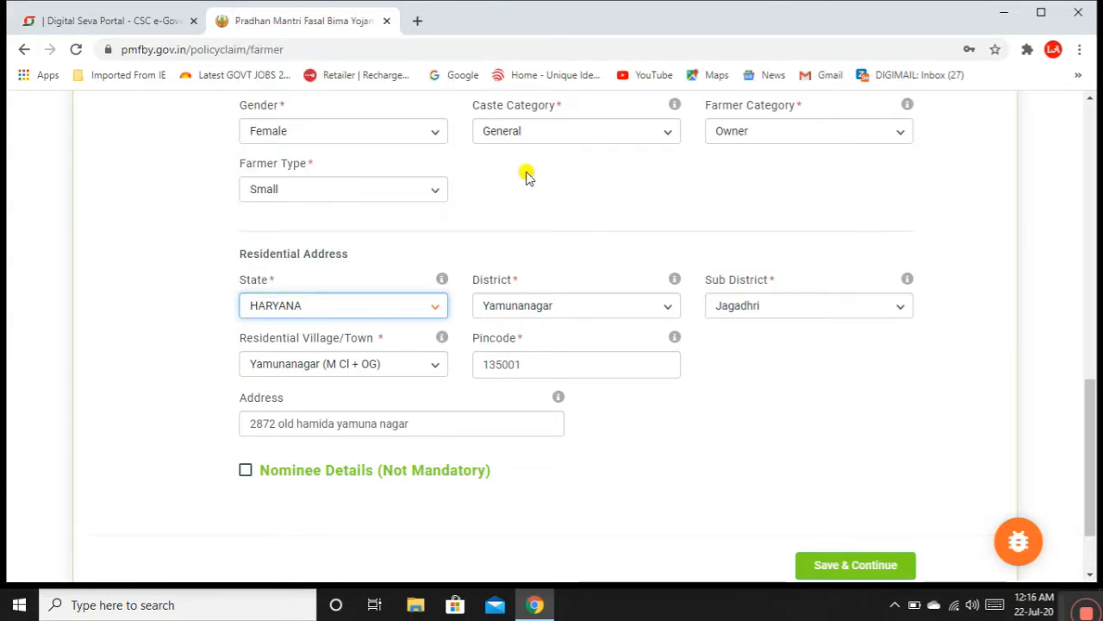
{"action": "left_click", "coordinate": [537, 301]}
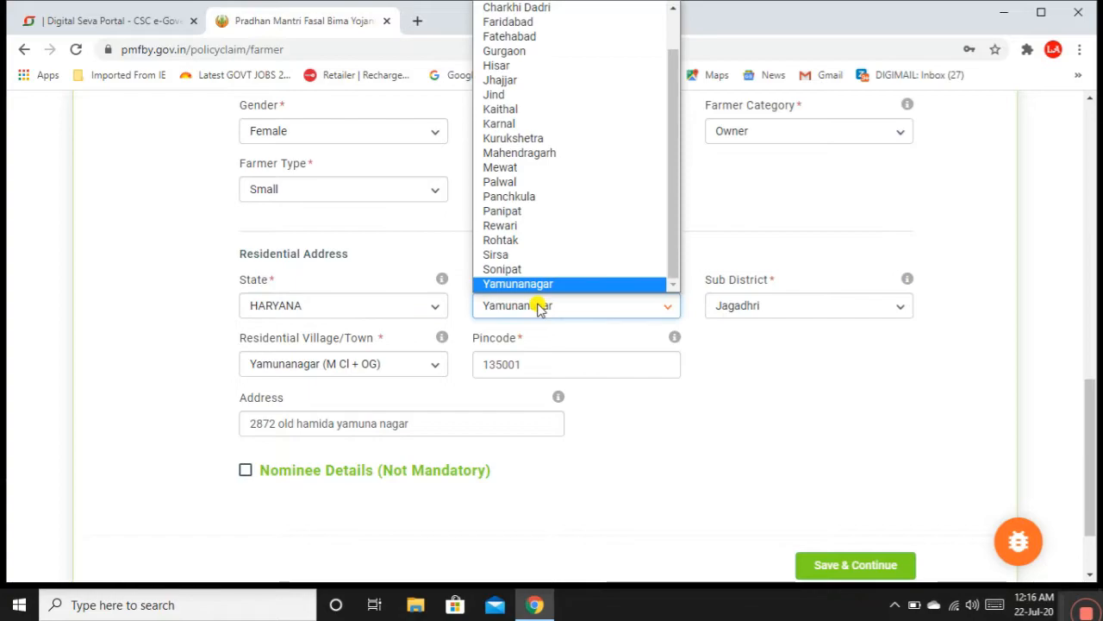
{"action": "left_click", "coordinate": [541, 284]}
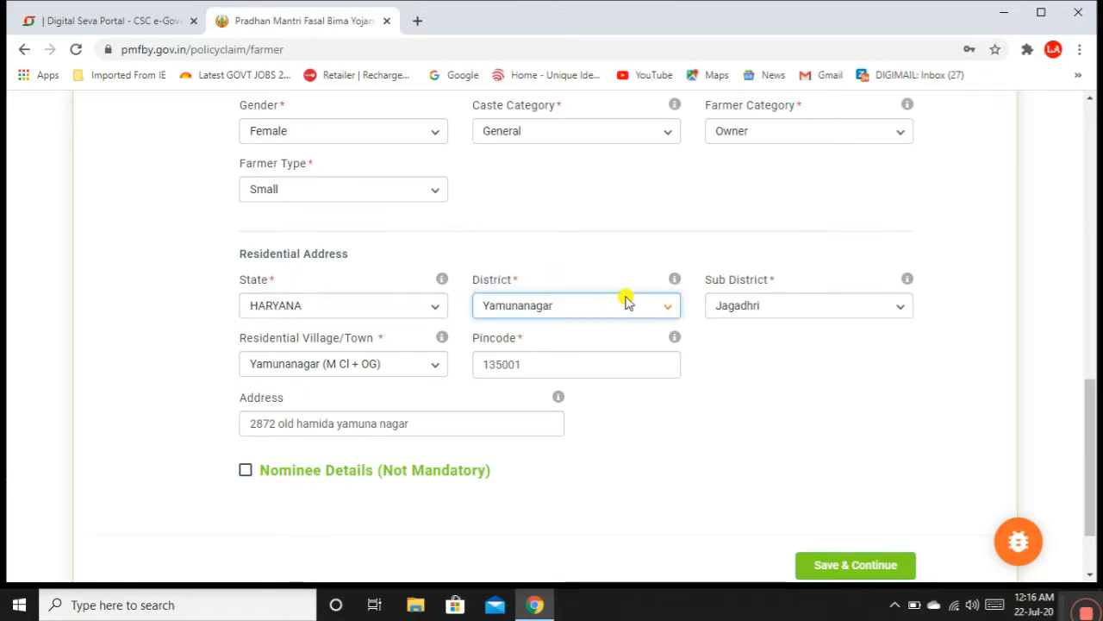
{"action": "left_click", "coordinate": [768, 309]}
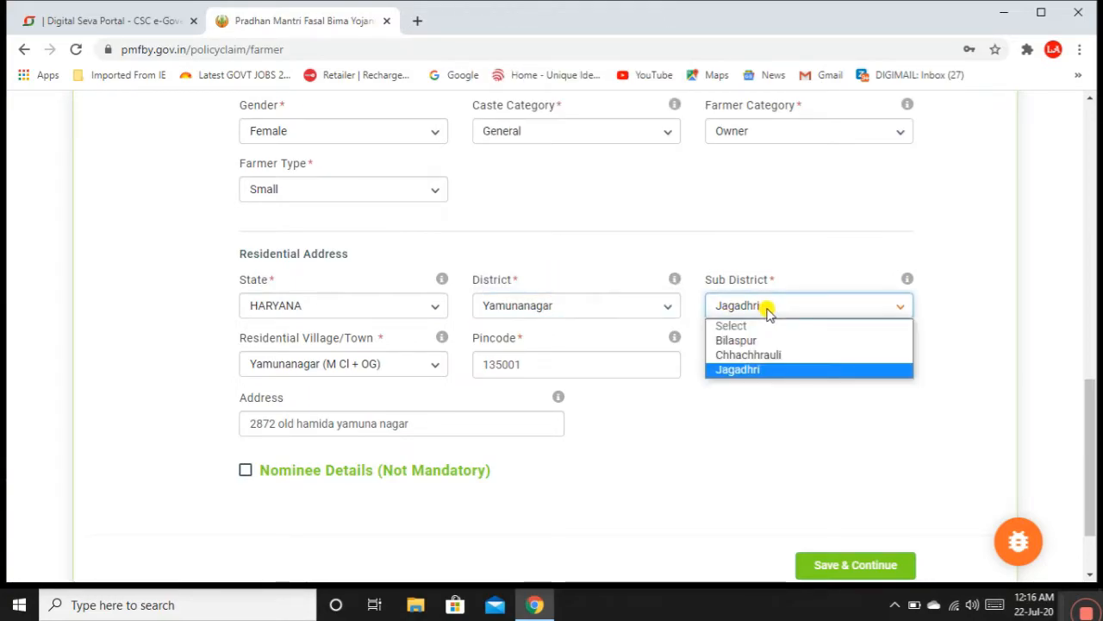
{"action": "left_click", "coordinate": [745, 370]}
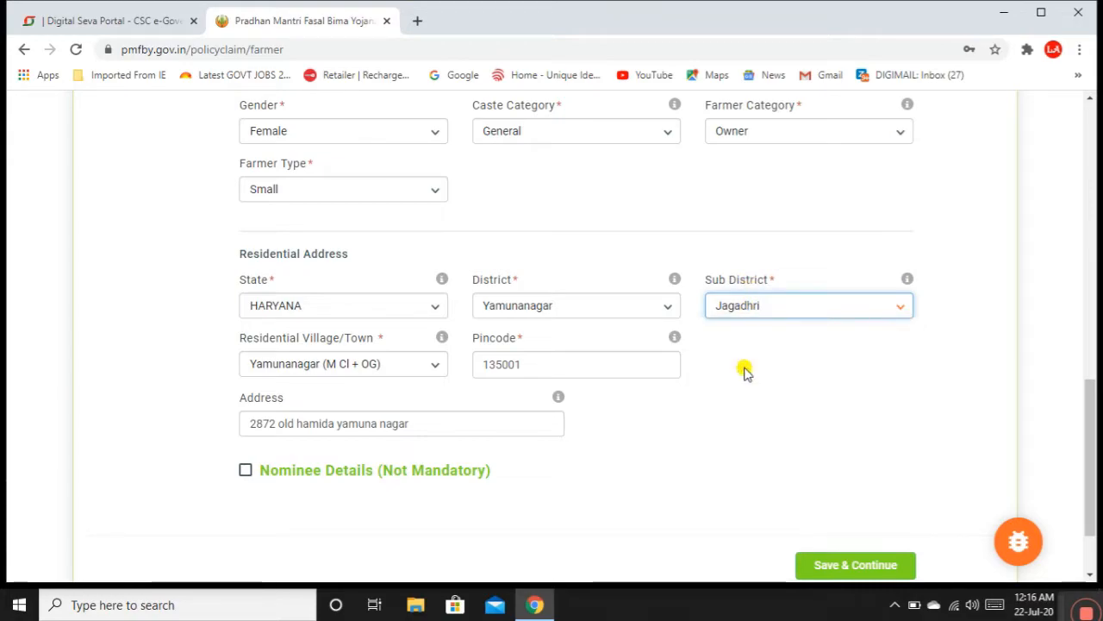
Step: Choose village Yamunanagar (M Cl + OG) and check the pincode and street address
{"action": "left_click", "coordinate": [405, 367]}
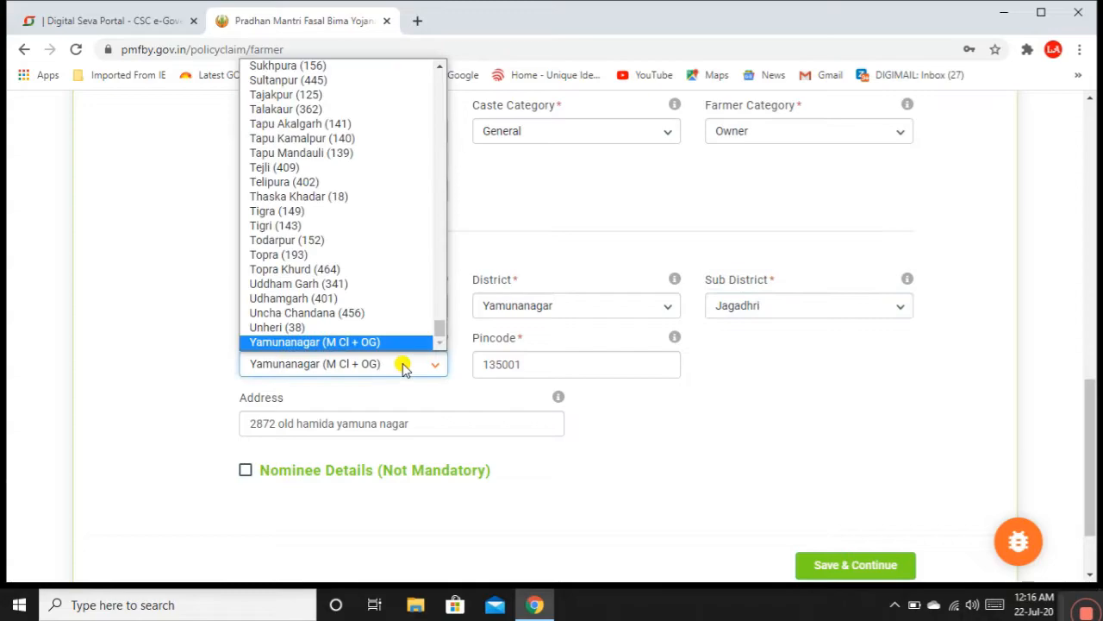
{"action": "left_click", "coordinate": [393, 342]}
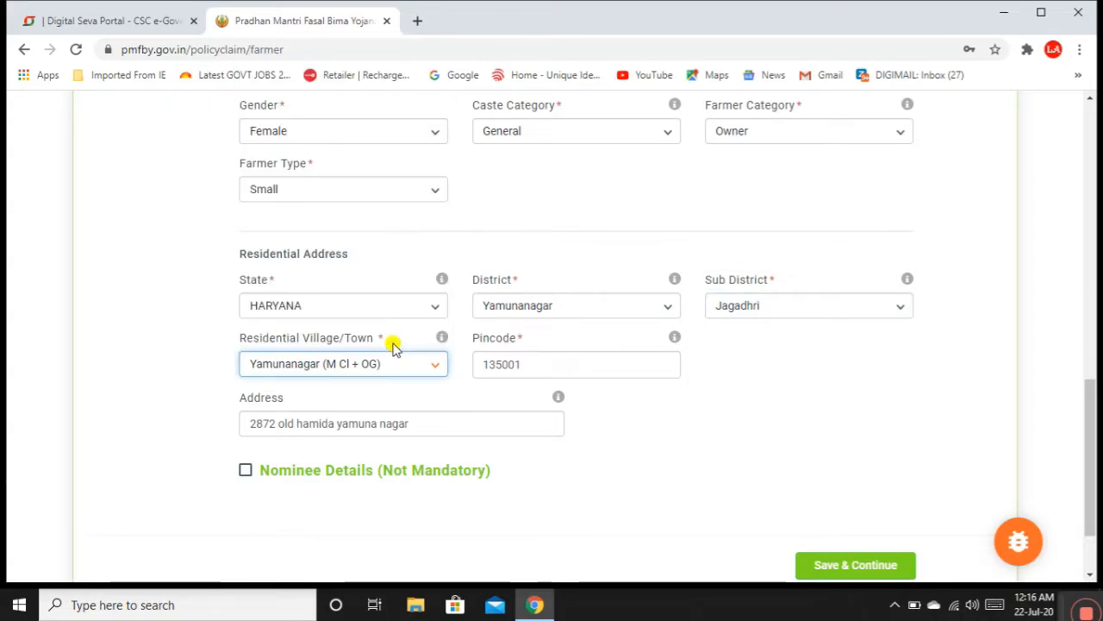
{"action": "left_click", "coordinate": [595, 365]}
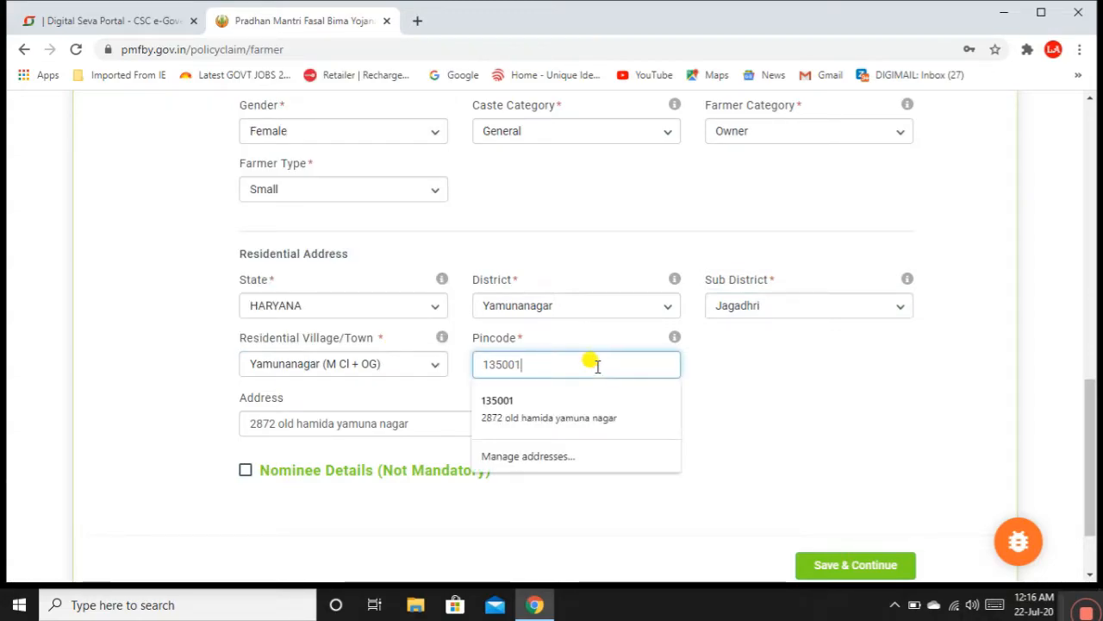
{"action": "left_click", "coordinate": [442, 424]}
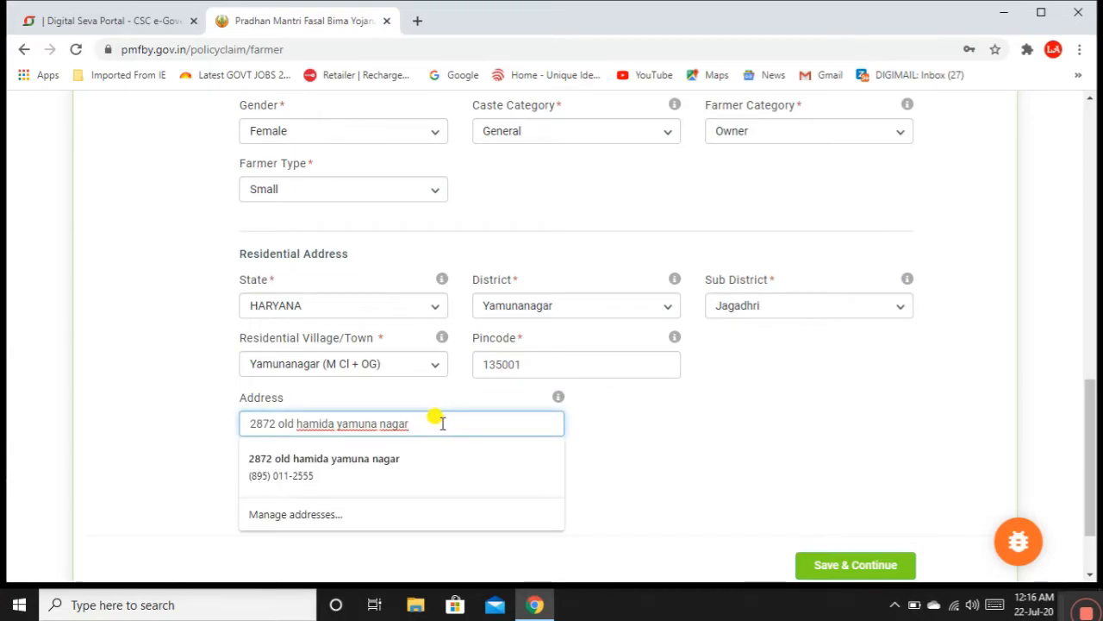
{"action": "left_click", "coordinate": [648, 433]}
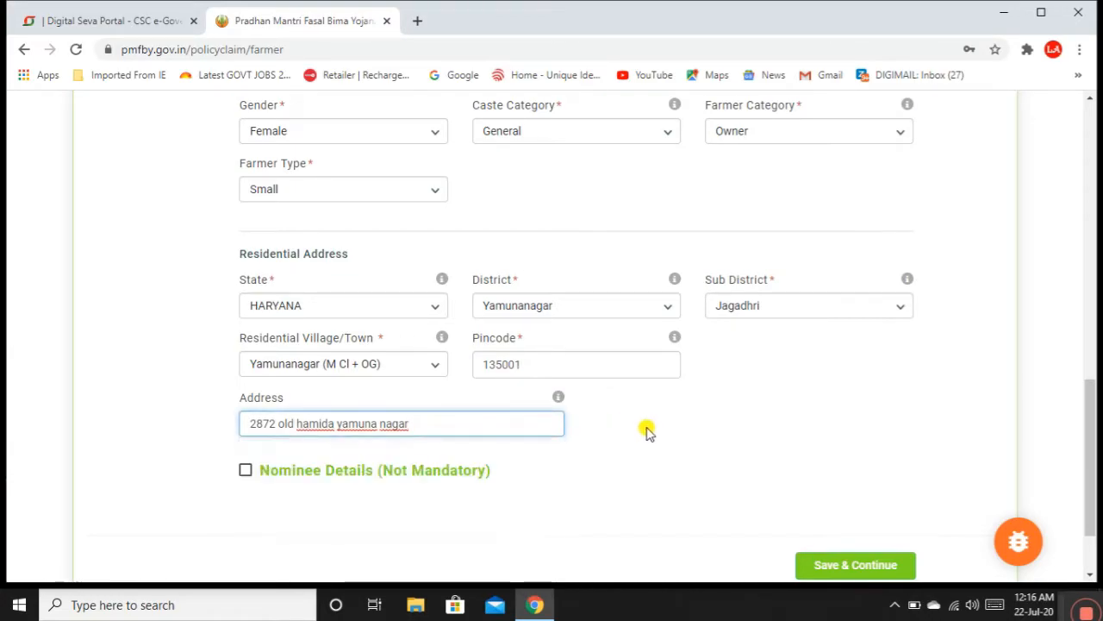
Step: Leave Nominee Details unticked and save the farmer details to continue
{"action": "left_click", "coordinate": [246, 472]}
{"action": "scroll", "coordinate": [246, 479], "scroll_direction": "down", "scroll_amount": 3}
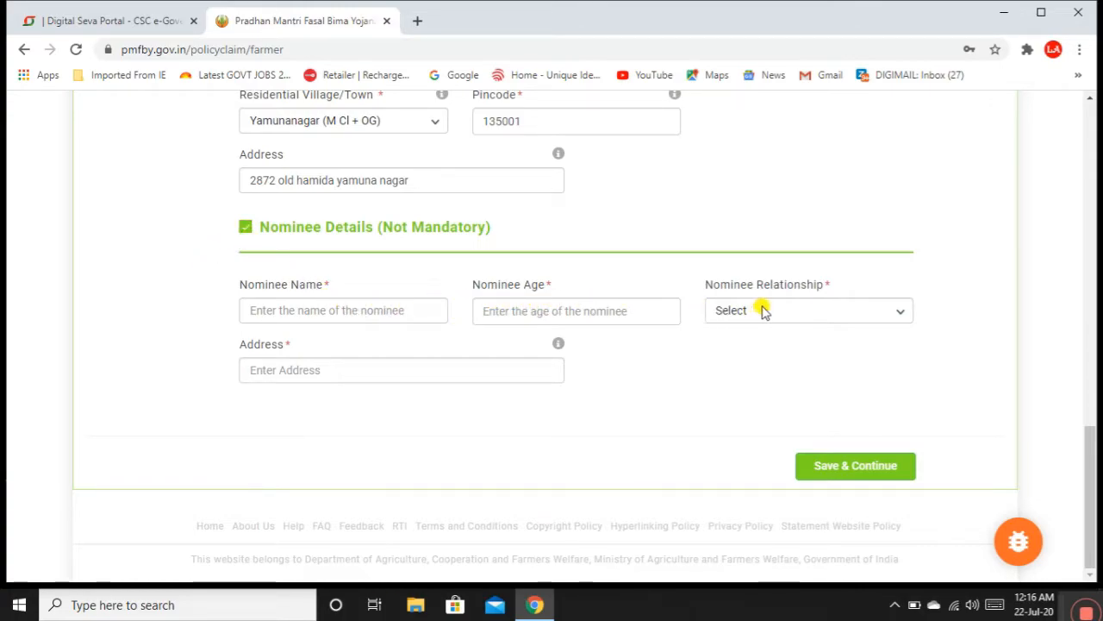
{"action": "left_click", "coordinate": [245, 229]}
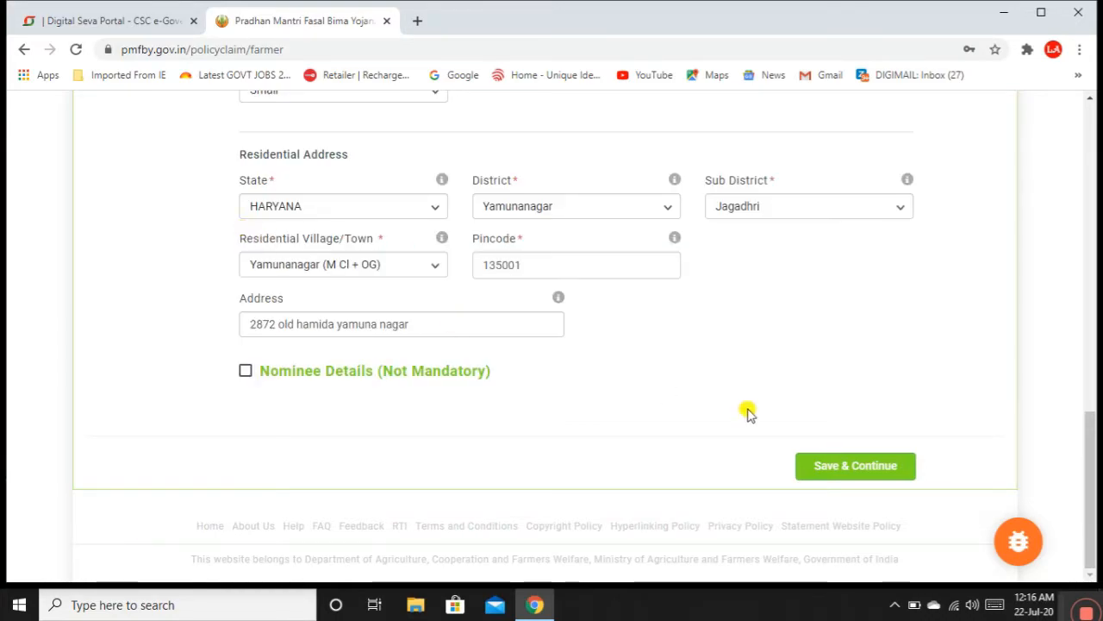
{"action": "left_click", "coordinate": [845, 465]}
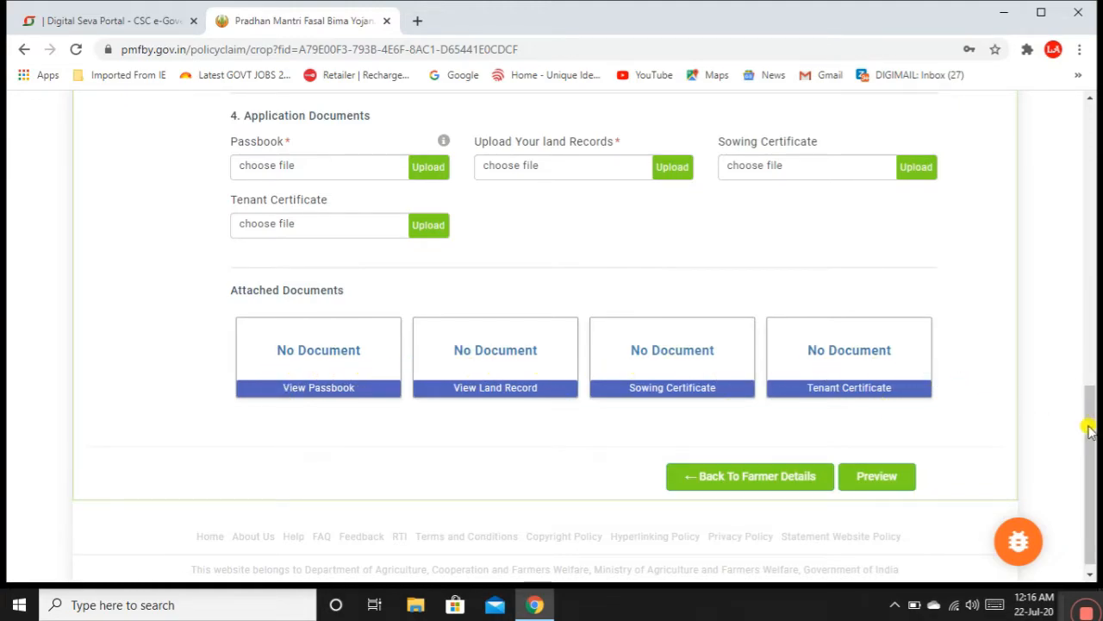
{"action": "left_click_drag", "start_coordinate": [1091, 431], "coordinate": [1087, 215]}
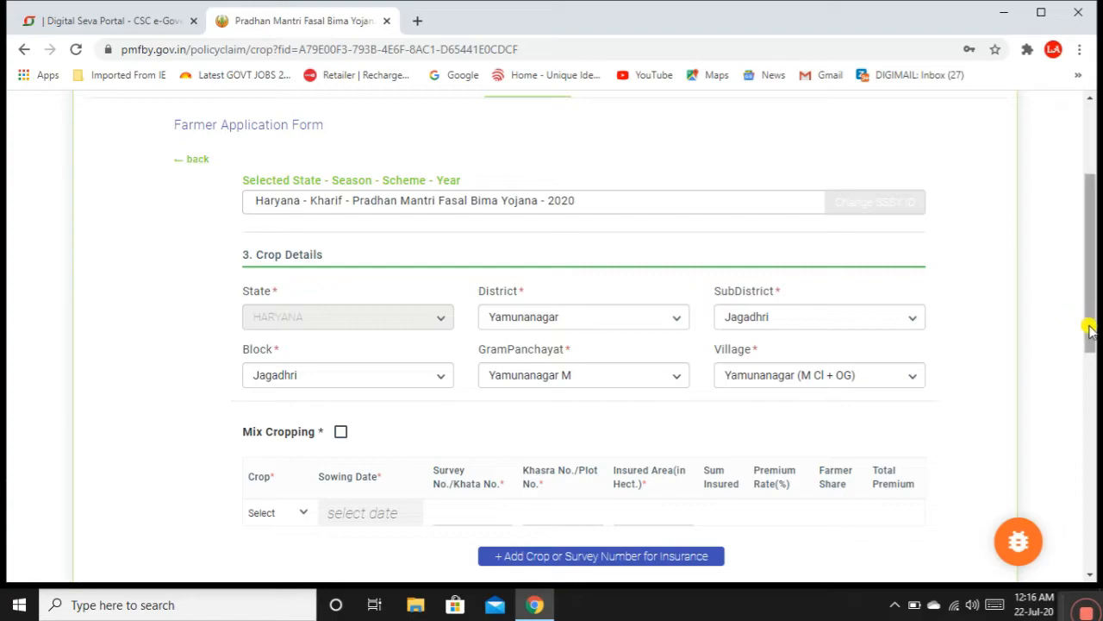
{"action": "left_click_drag", "start_coordinate": [1093, 341], "coordinate": [1091, 384]}
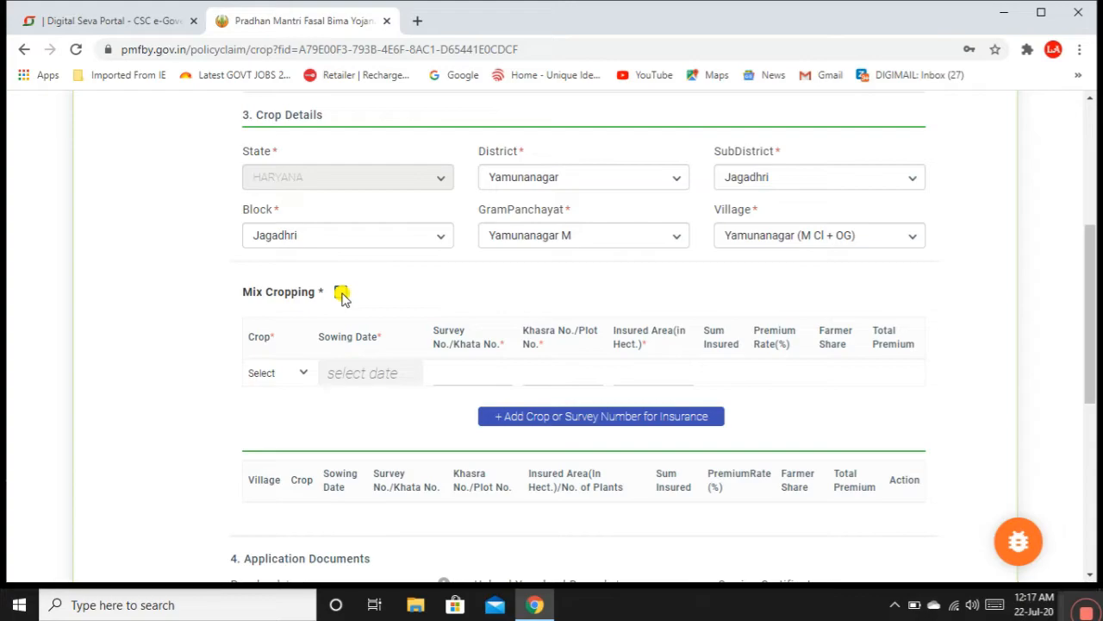
{"action": "left_click", "coordinate": [342, 293]}
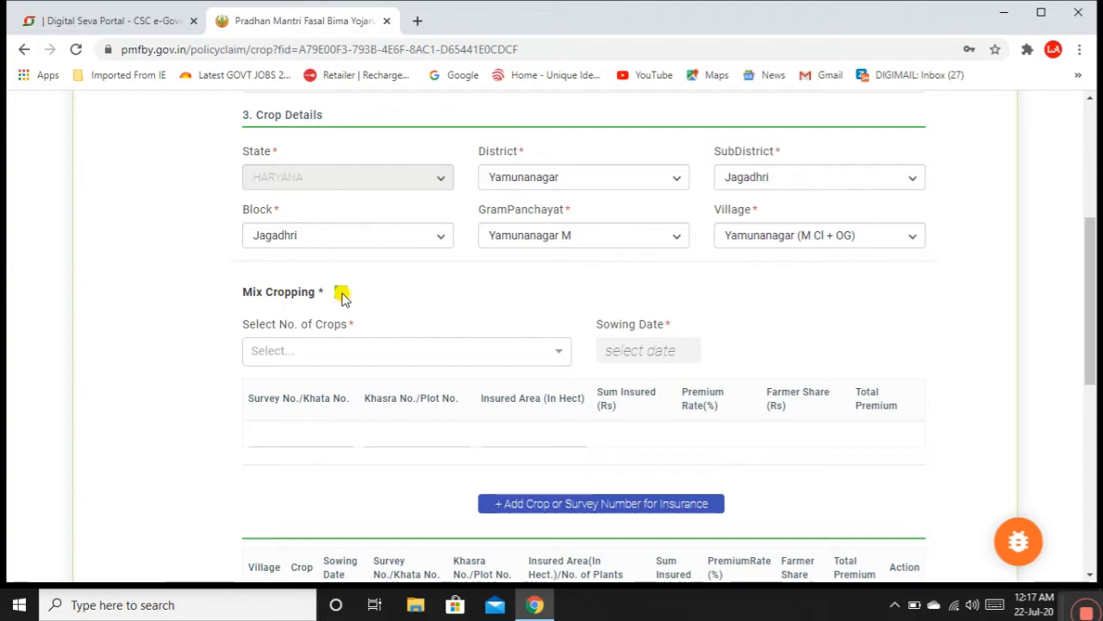
{"action": "left_click", "coordinate": [341, 293]}
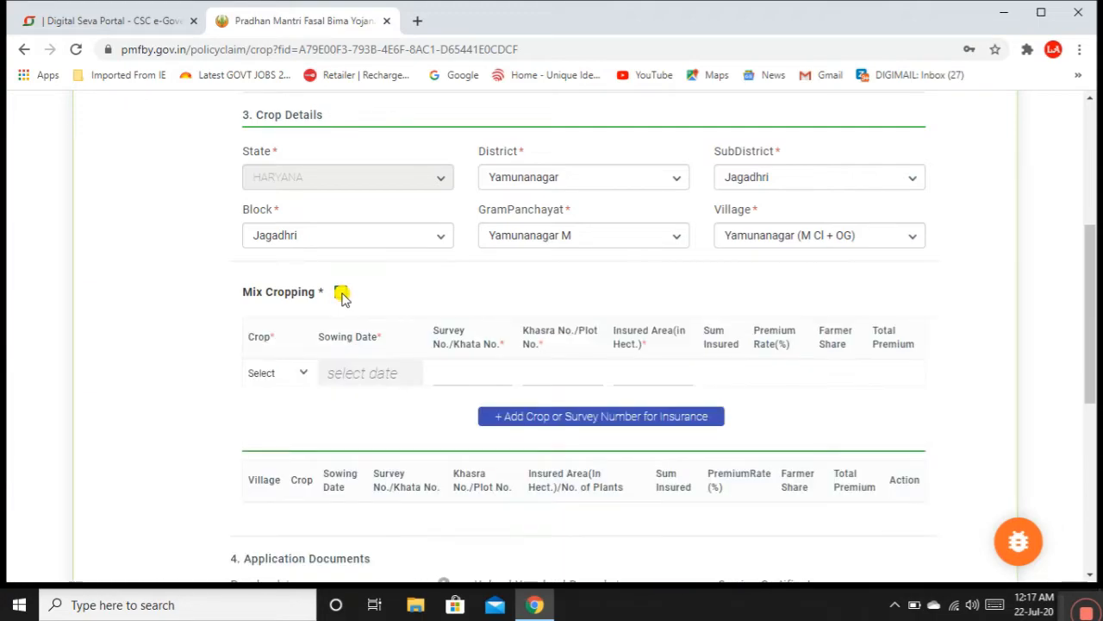
Step: Enter crop Maize (Makka), sowing date 20 July 2020, survey number 356 and khasra 1
{"action": "left_click", "coordinate": [265, 374]}
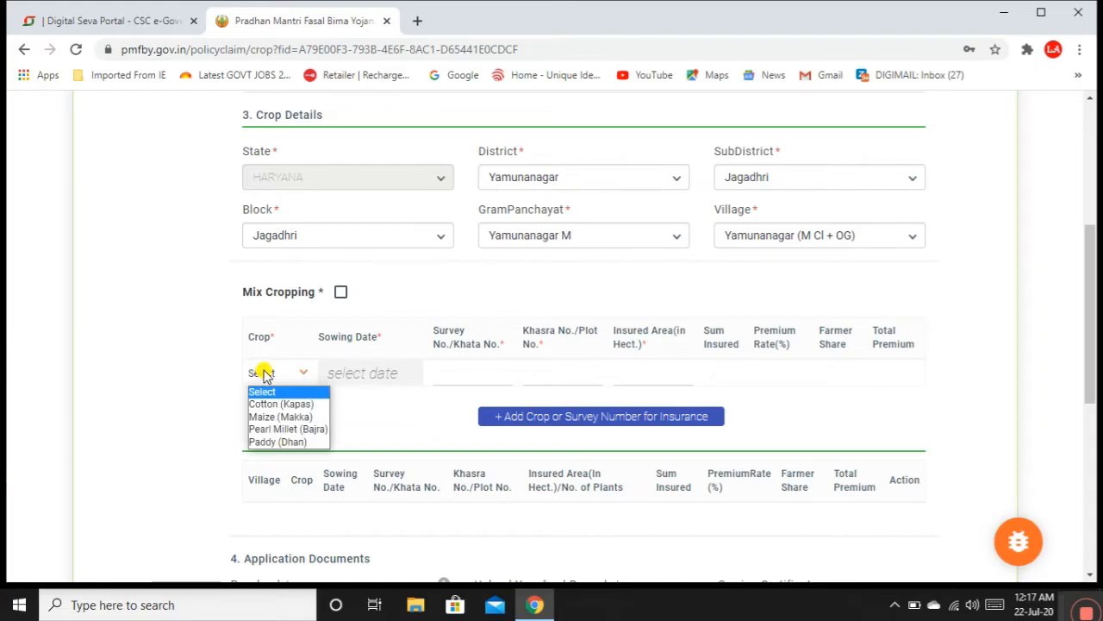
{"action": "left_click", "coordinate": [277, 417]}
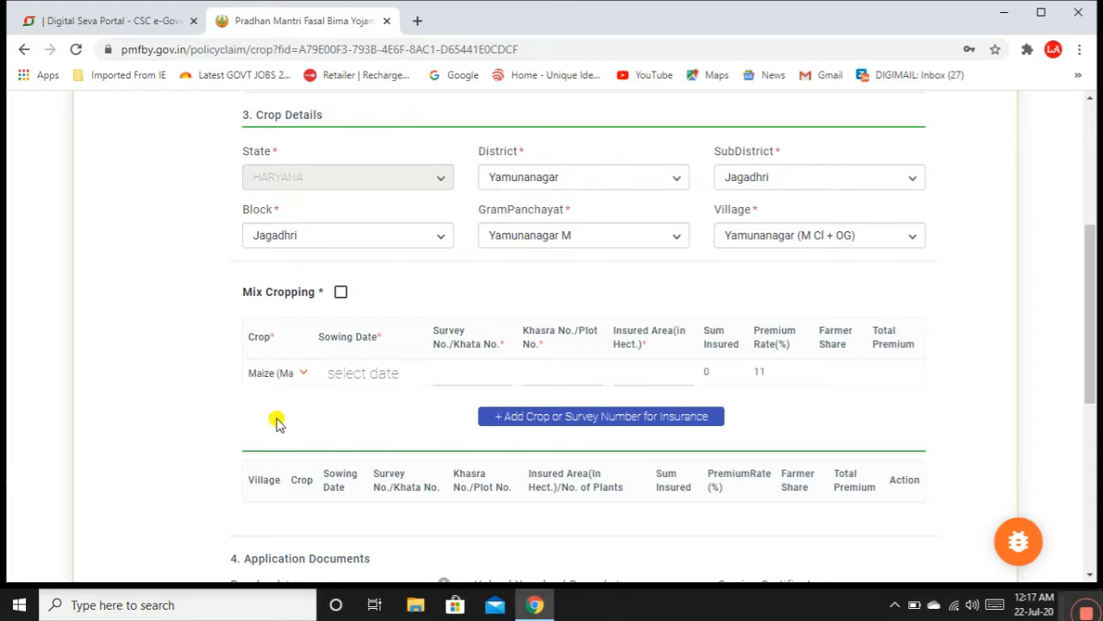
{"action": "left_click", "coordinate": [364, 378]}
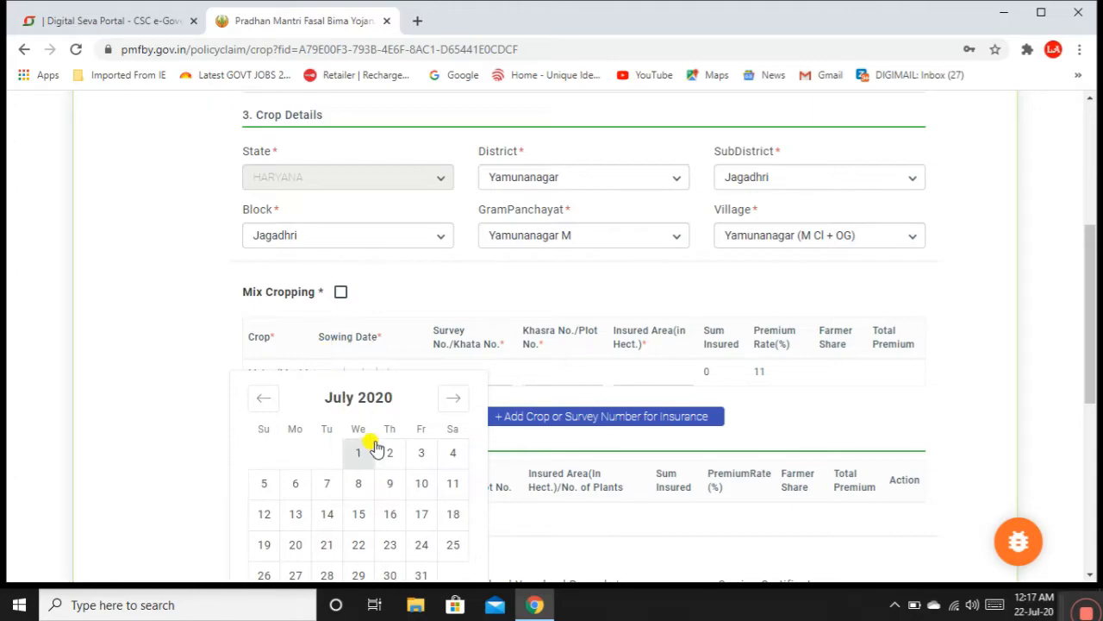
{"action": "left_click", "coordinate": [294, 547]}
{"action": "left_click", "coordinate": [439, 378]}
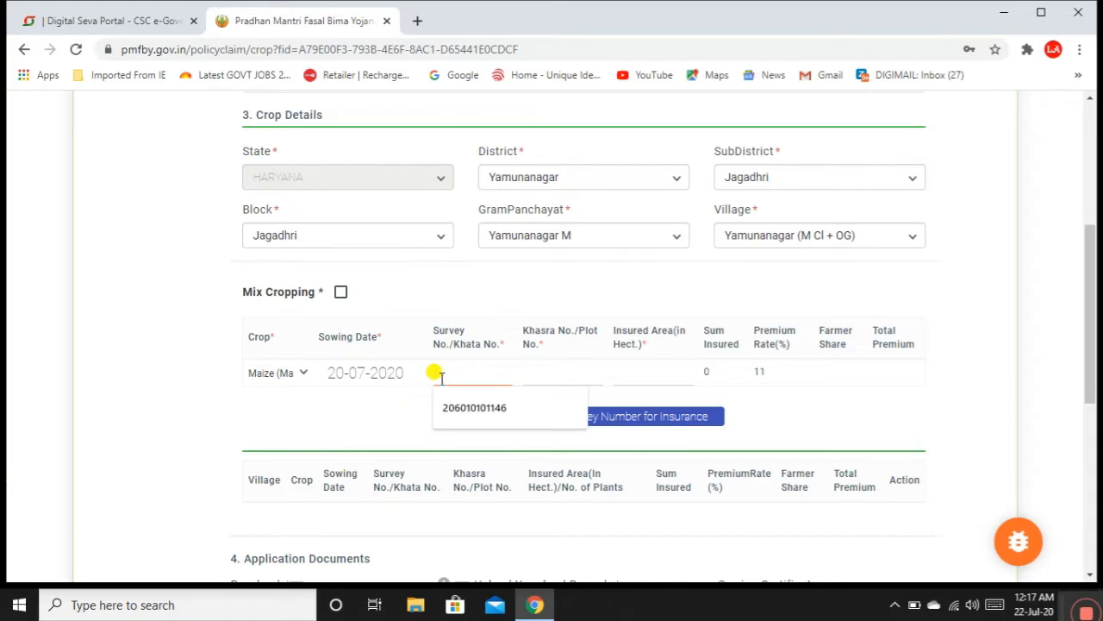
{"action": "type", "text": "356/5689"}
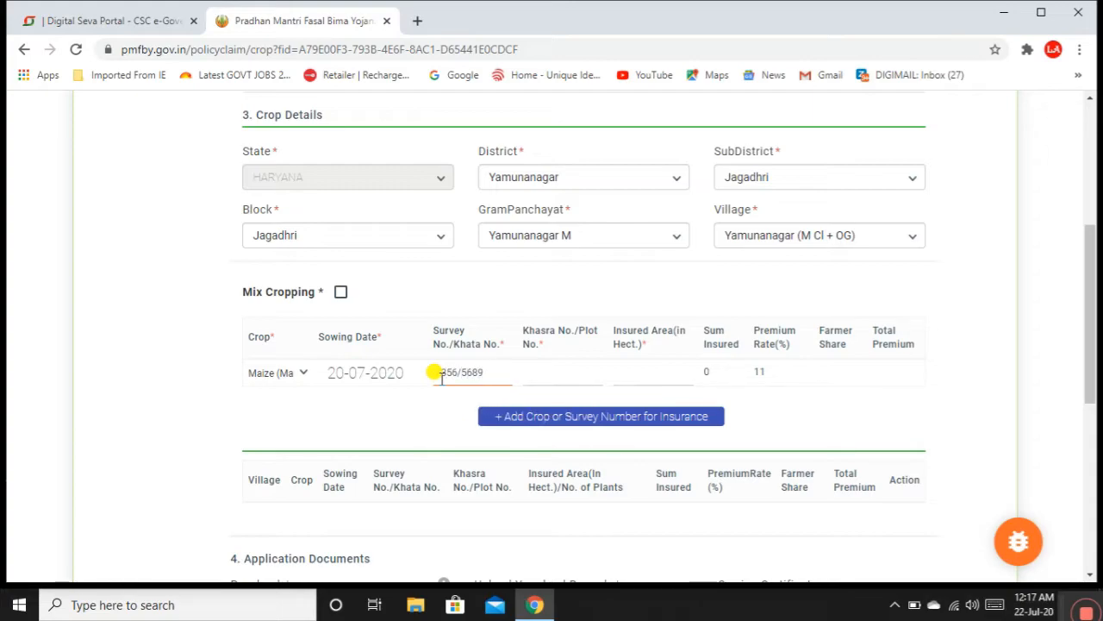
{"action": "left_click", "coordinate": [528, 372]}
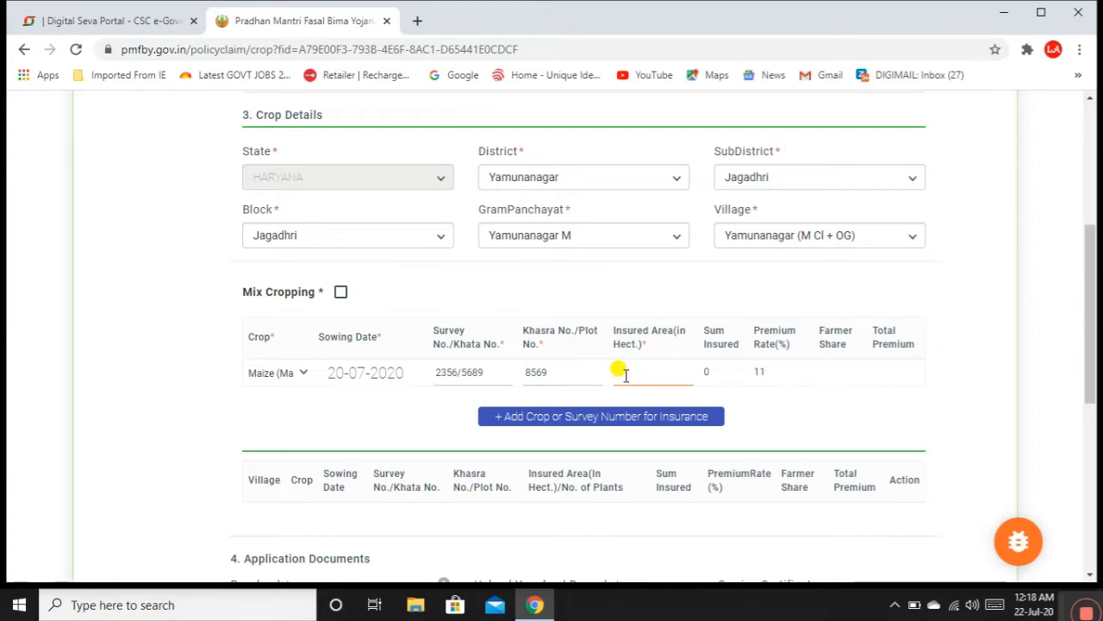
{"action": "type", "text": "1"}
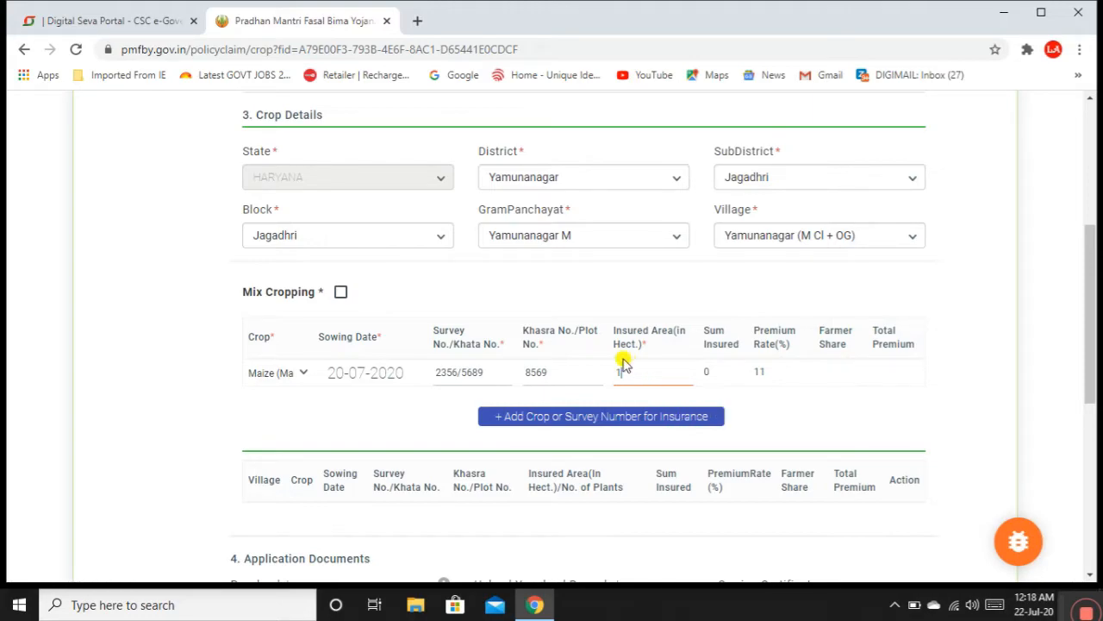
Step: Try 2 hectares insured area, then settle on 1 hectare to recalculate the premium
{"action": "left_click", "coordinate": [793, 400]}
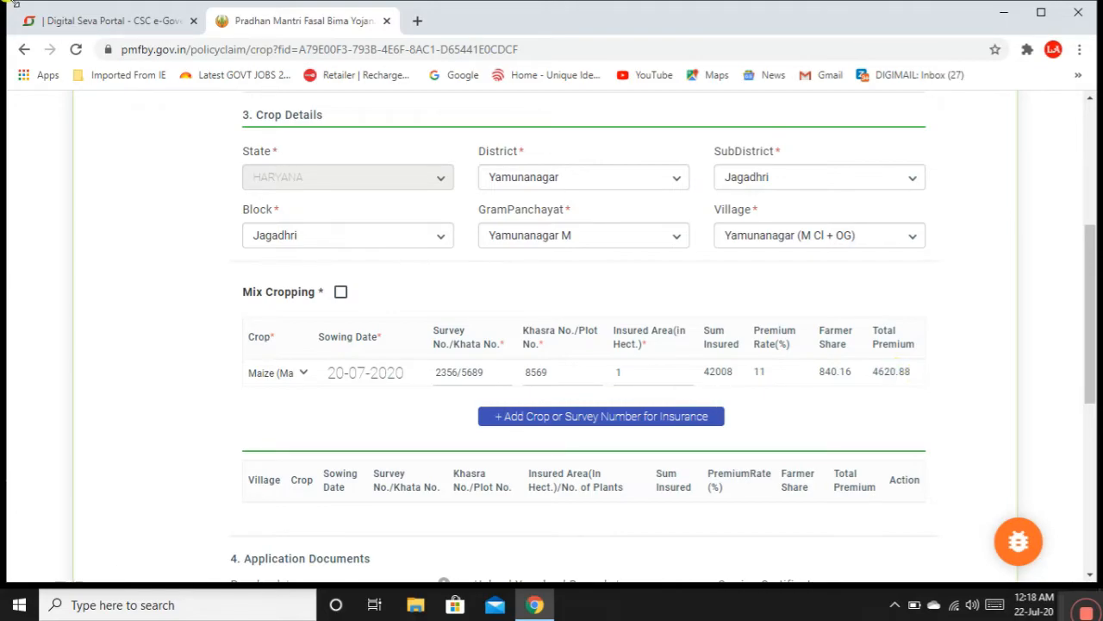
{"action": "left_click_drag", "start_coordinate": [643, 367], "coordinate": [585, 381]}
{"action": "left_click", "coordinate": [802, 420]}
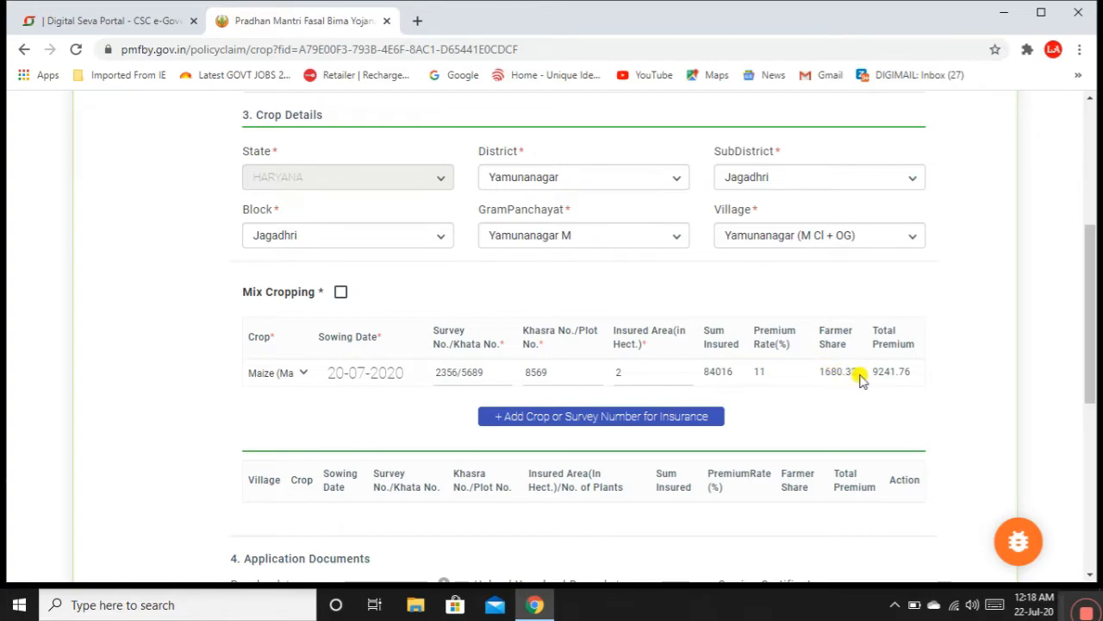
{"action": "left_click_drag", "start_coordinate": [642, 372], "coordinate": [593, 372]}
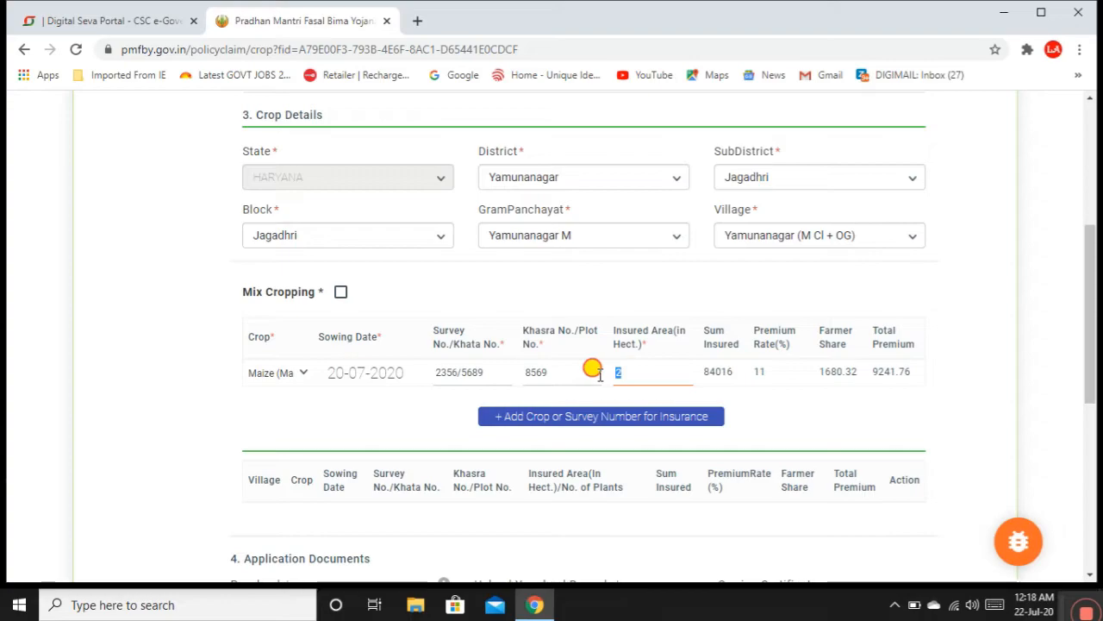
{"action": "type", "text": "1"}
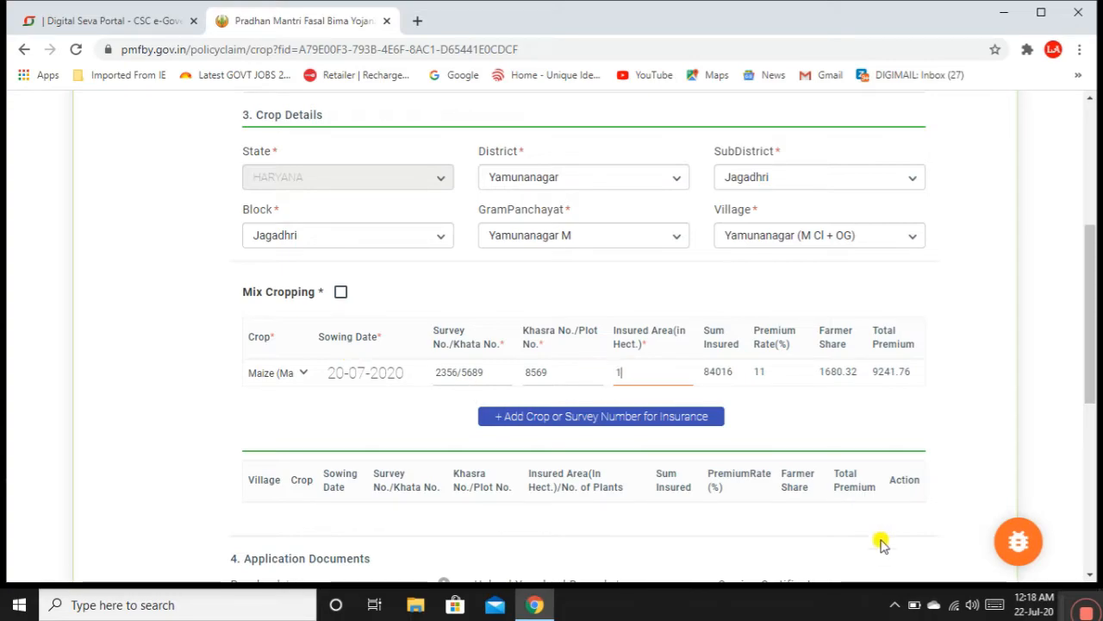
{"action": "left_click", "coordinate": [800, 416]}
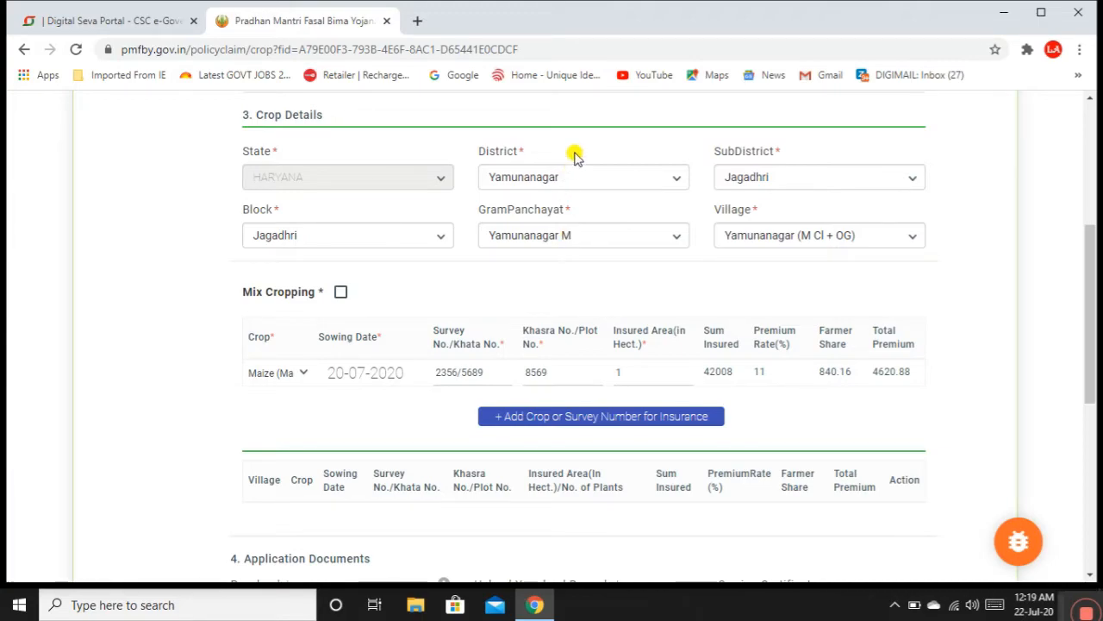
Step: Search 'acere to hector' in a new browser tab for the acre-to-hectare conversion
{"action": "left_click", "coordinate": [417, 22]}
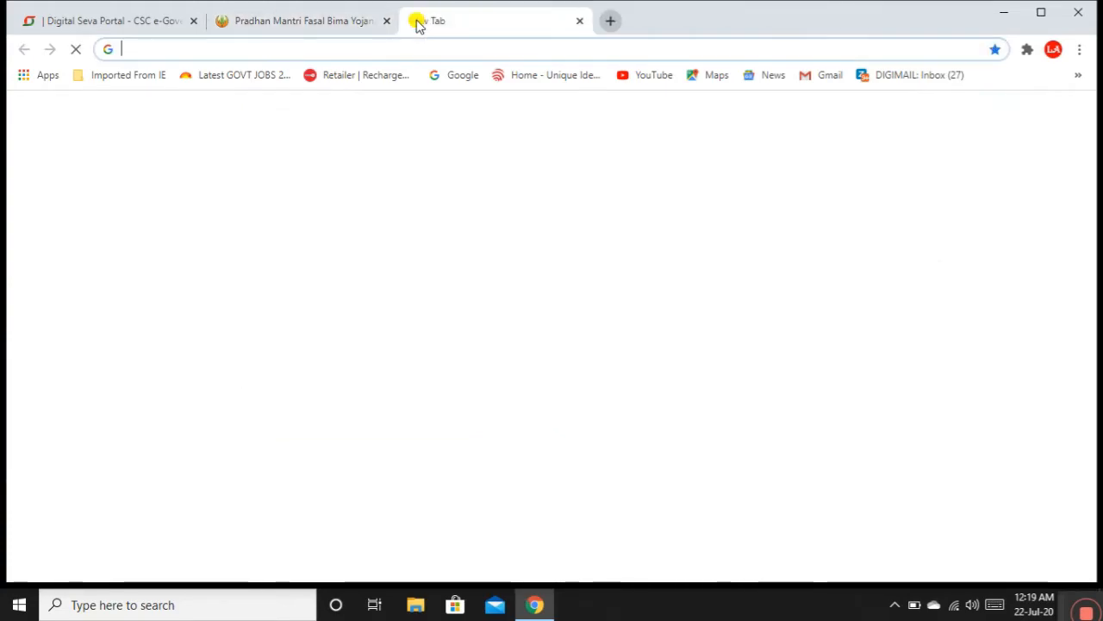
{"action": "left_click", "coordinate": [350, 49]}
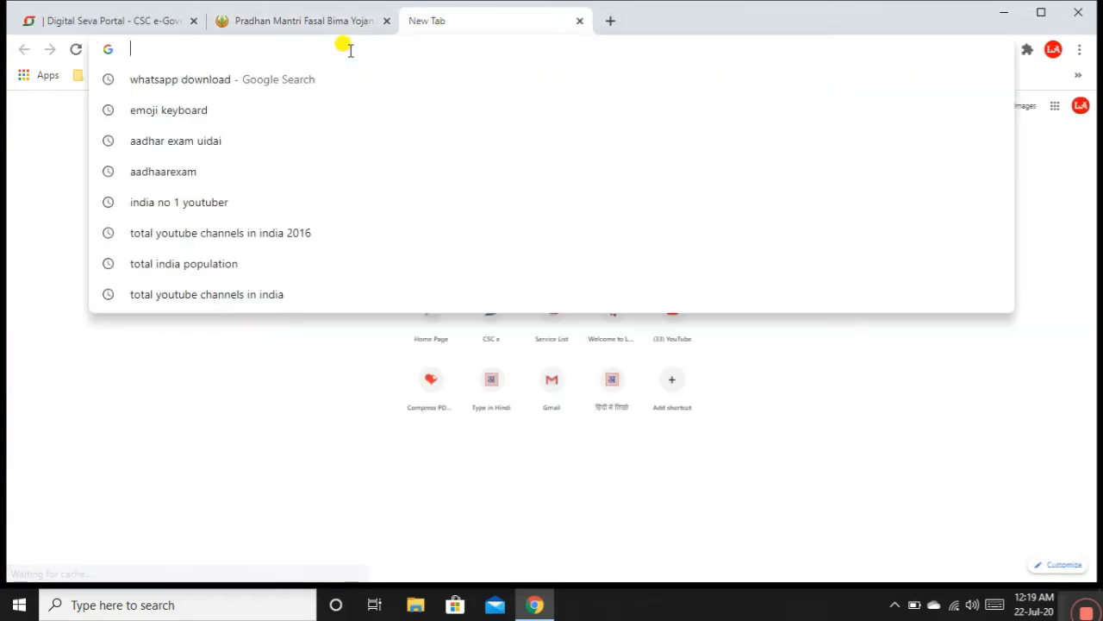
{"action": "type", "text": "acere to "}
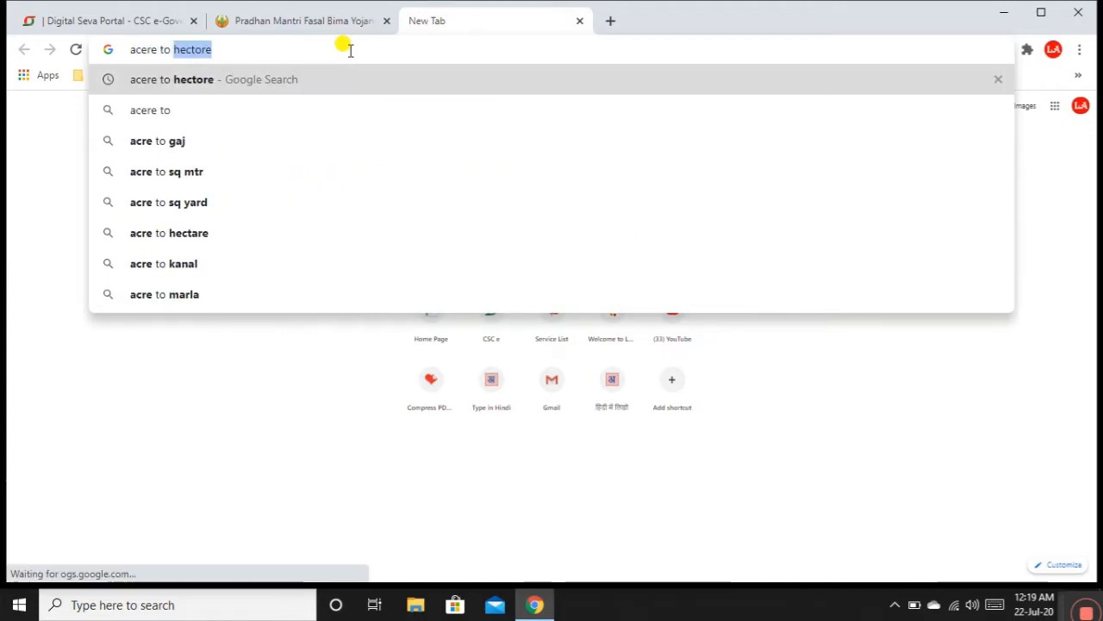
{"action": "type", "text": "hec"}
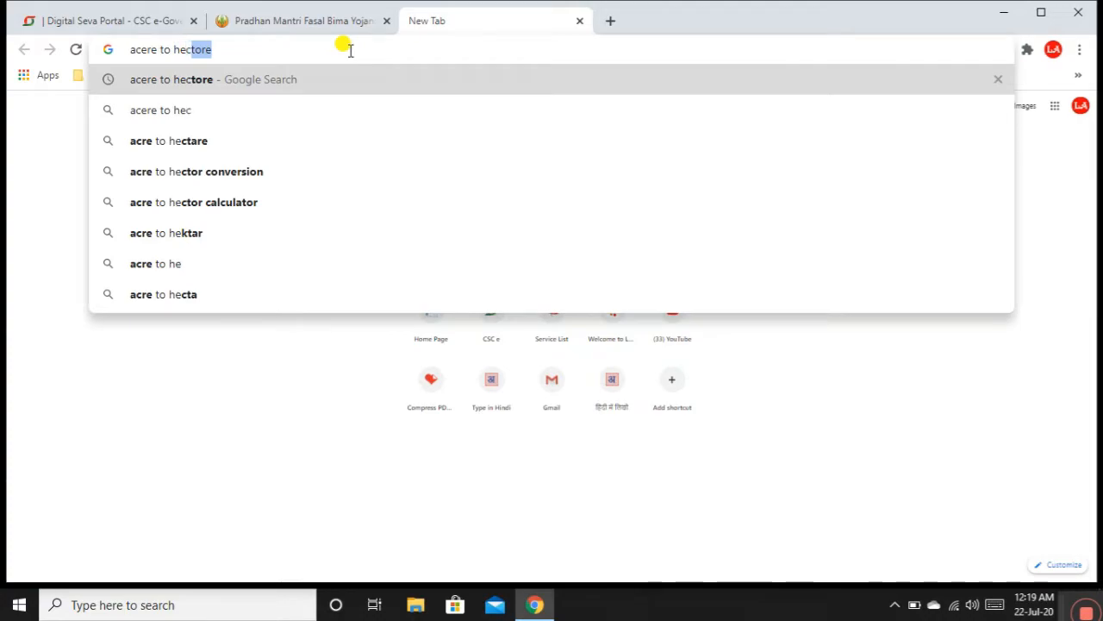
{"action": "type", "text": "tor"}
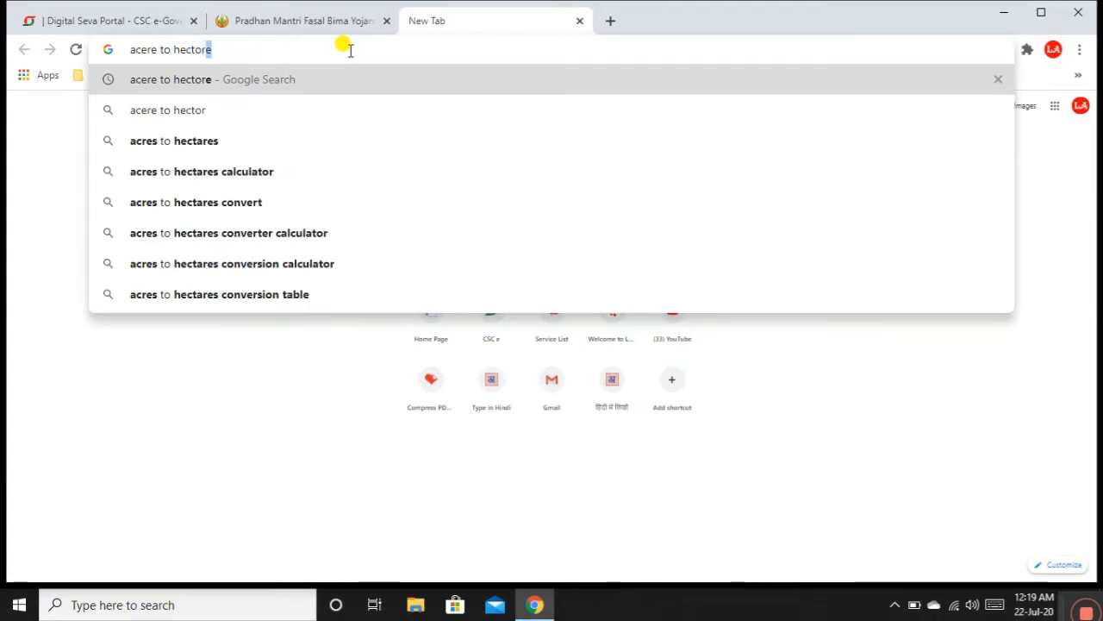
{"action": "left_click", "coordinate": [191, 109]}
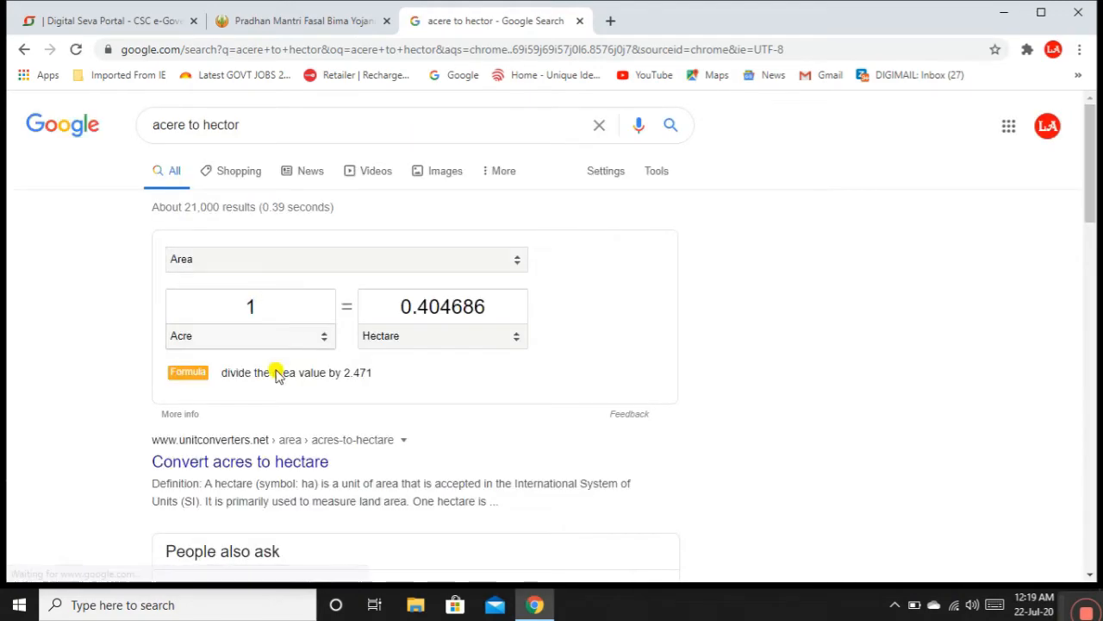
Step: Convert 1, 2, 5 and then 1 acre to hectares, ending on 1 acre = 0.4046856422 hectare
{"action": "left_click", "coordinate": [226, 465]}
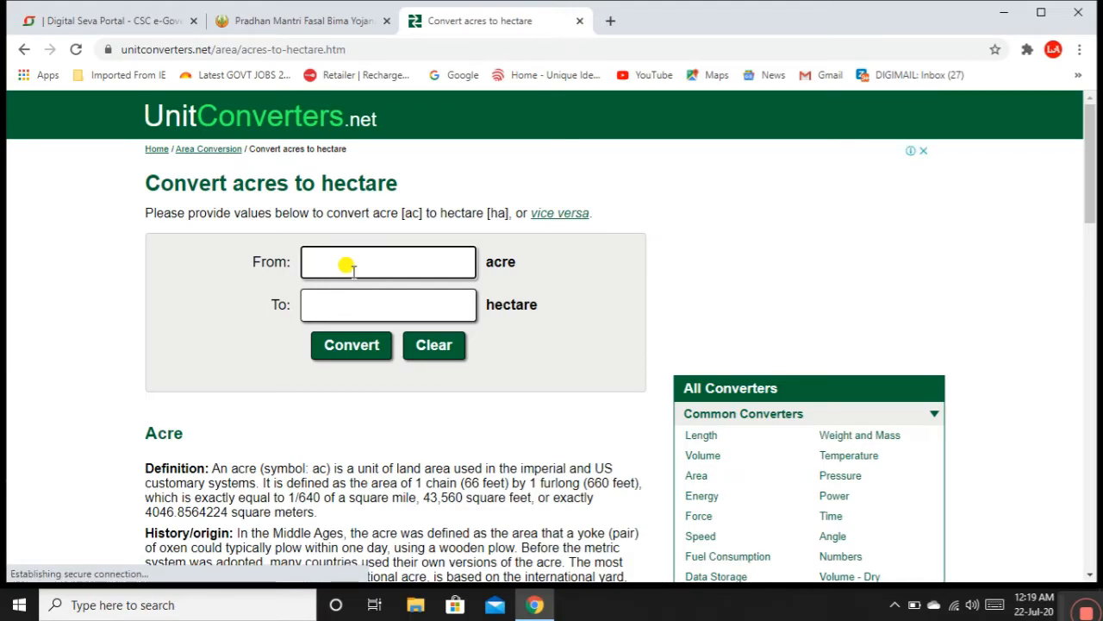
{"action": "type", "text": "1"}
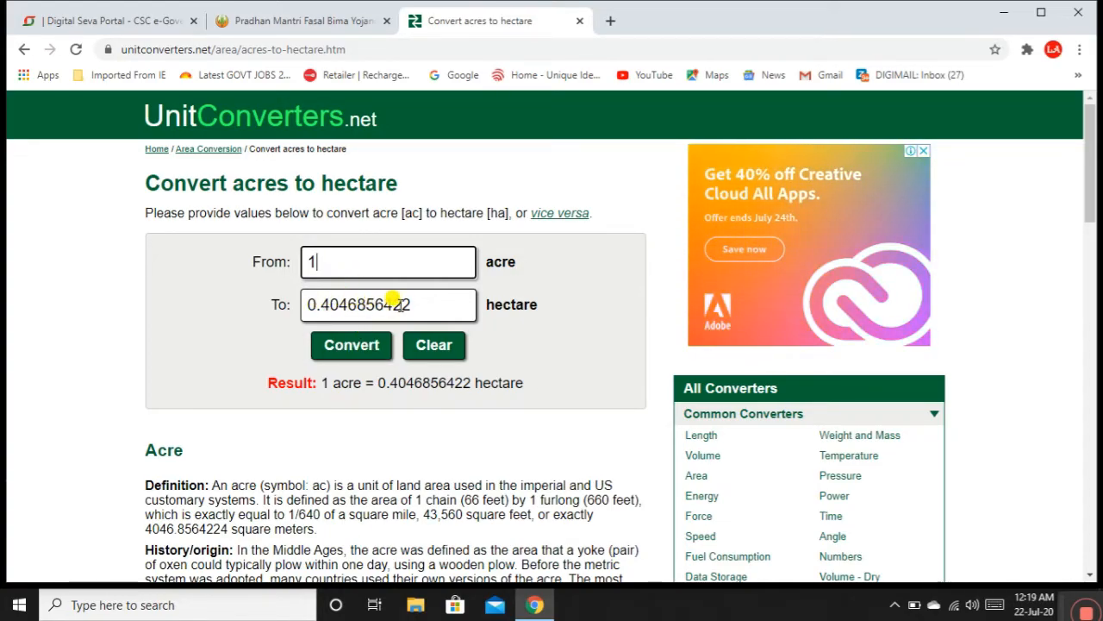
{"action": "left_click_drag", "start_coordinate": [319, 265], "coordinate": [299, 270]}
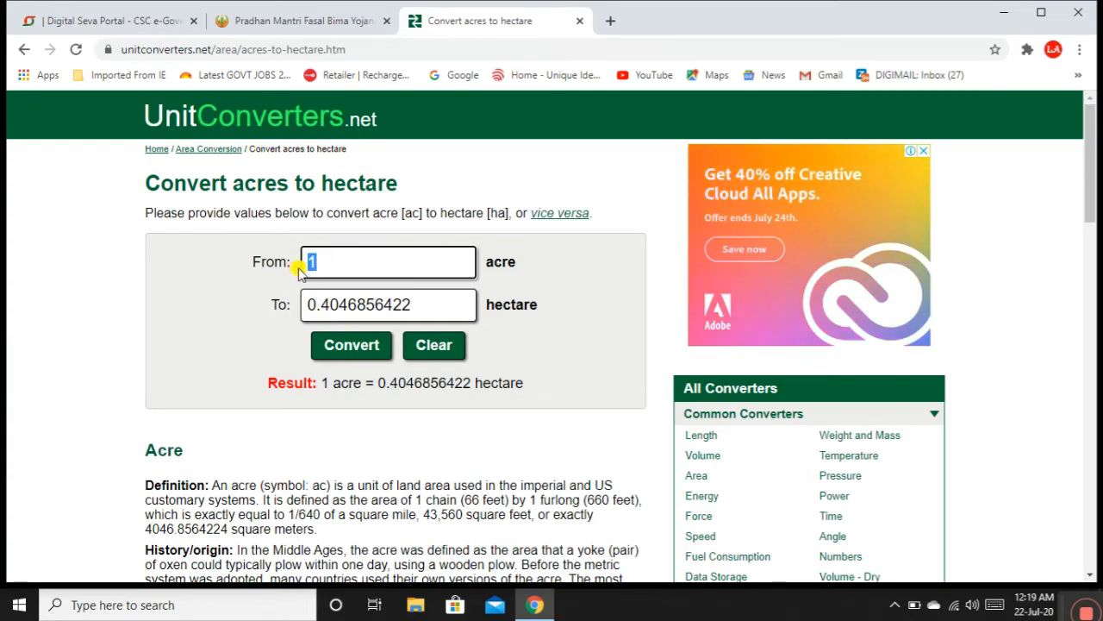
{"action": "type", "text": "2"}
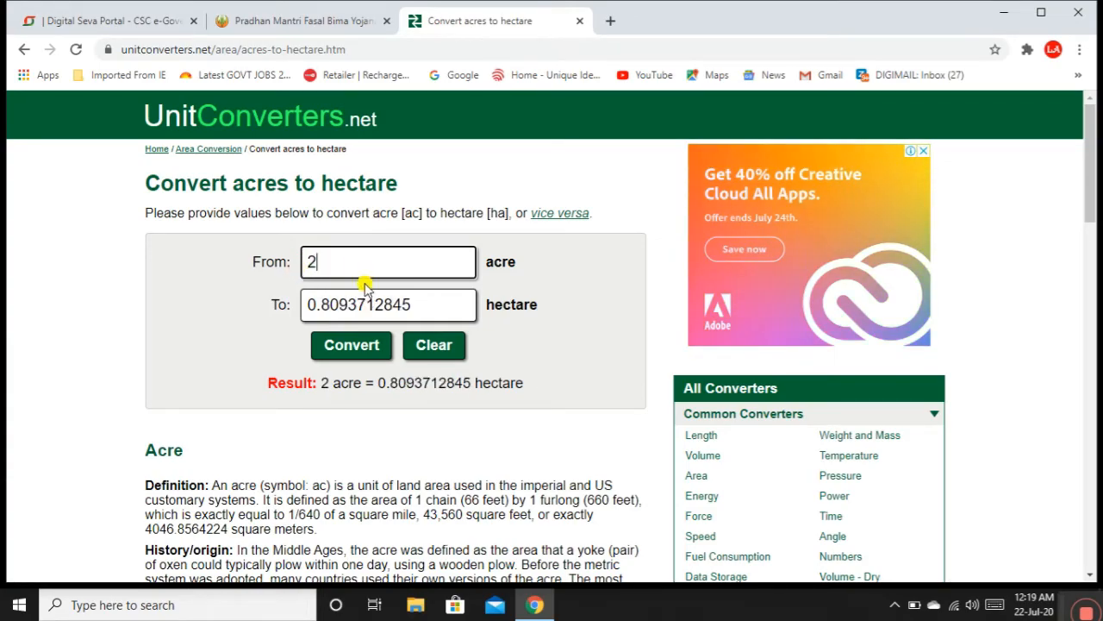
{"action": "left_click_drag", "start_coordinate": [336, 267], "coordinate": [294, 270]}
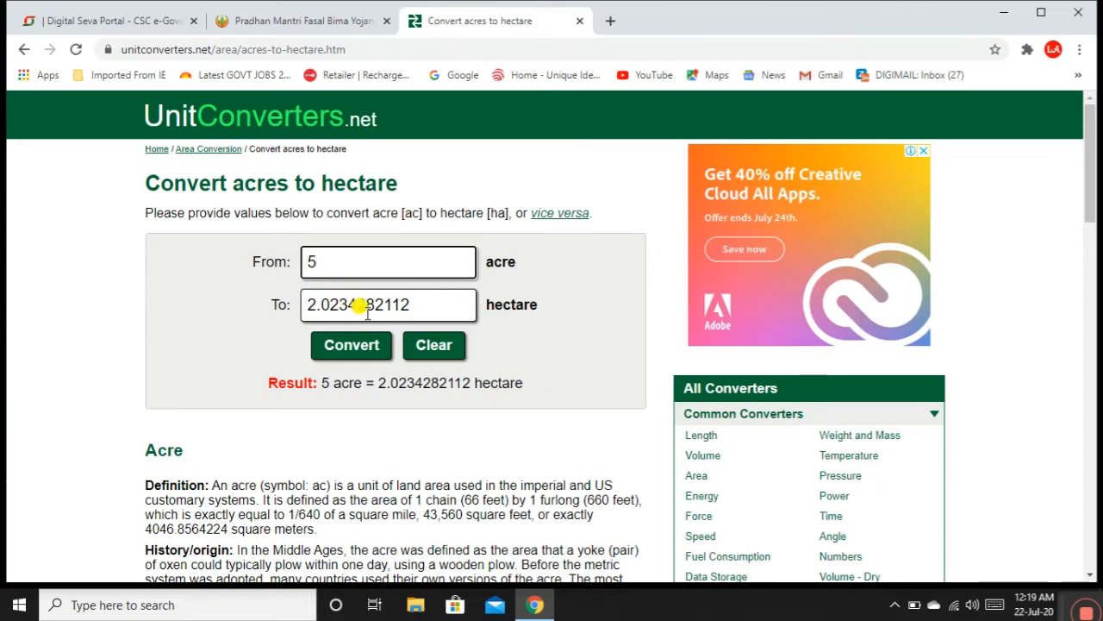
{"action": "mouse_move", "coordinate": [1089, 205]}
{"action": "left_mouse_down"}
{"action": "mouse_move", "coordinate": [1090, 241]}
{"action": "mouse_move", "coordinate": [1092, 207]}
{"action": "left_mouse_up"}
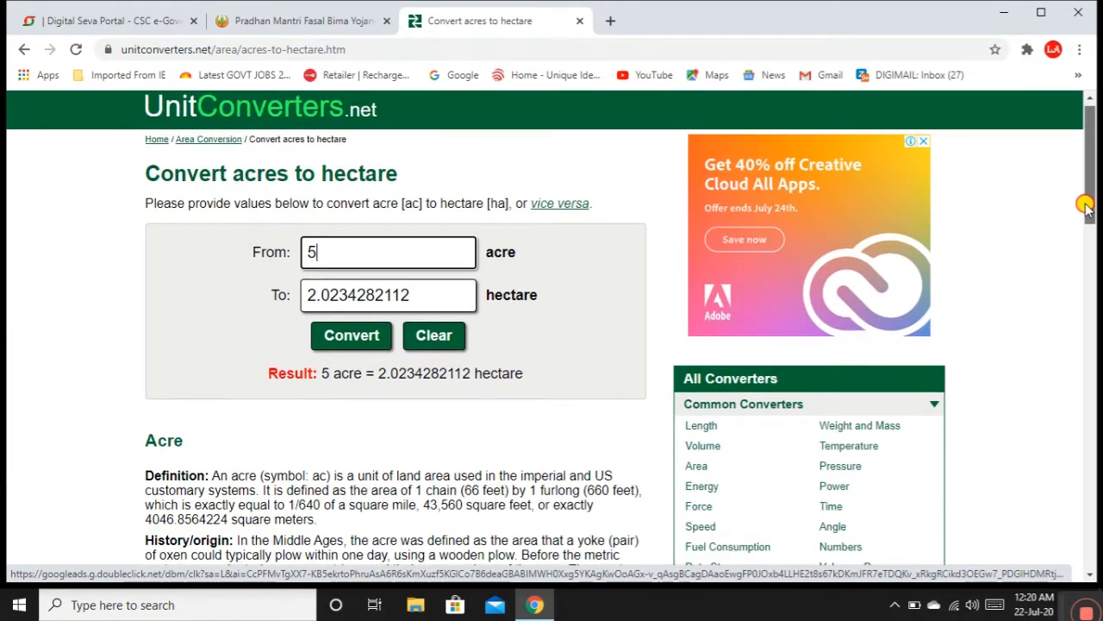
{"action": "left_click", "coordinate": [309, 260]}
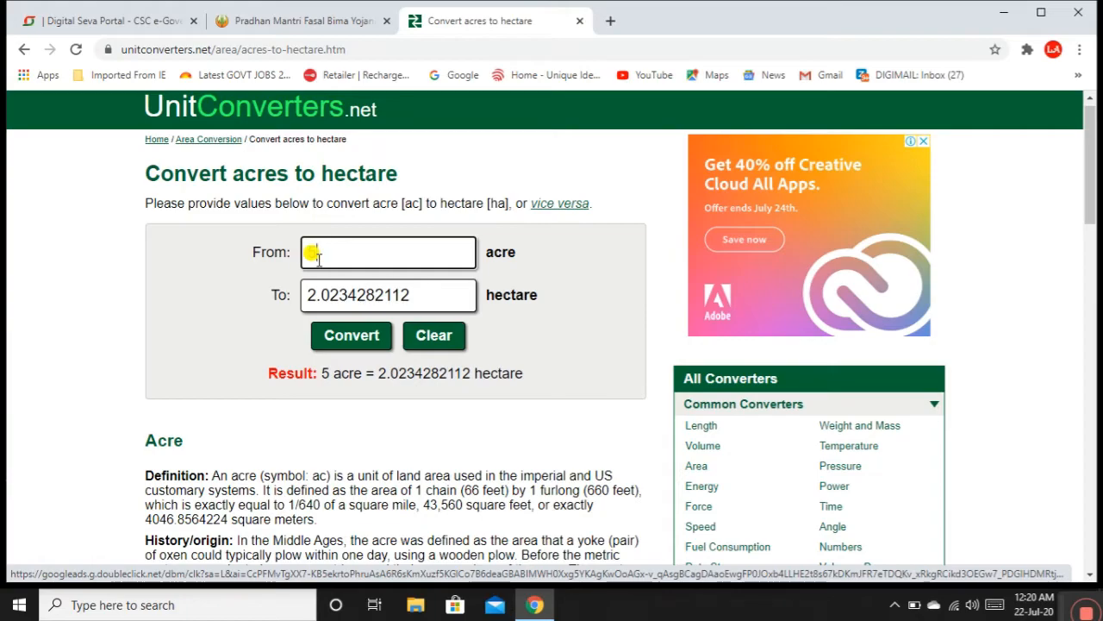
{"action": "type", "text": "5"}
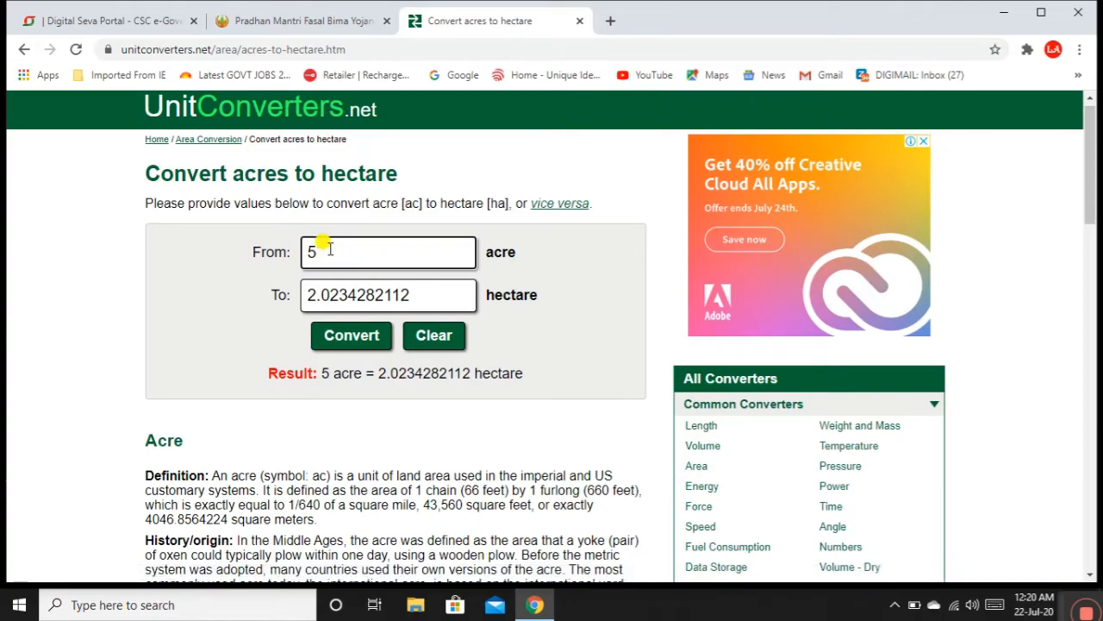
{"action": "left_click_drag", "start_coordinate": [316, 248], "coordinate": [293, 255]}
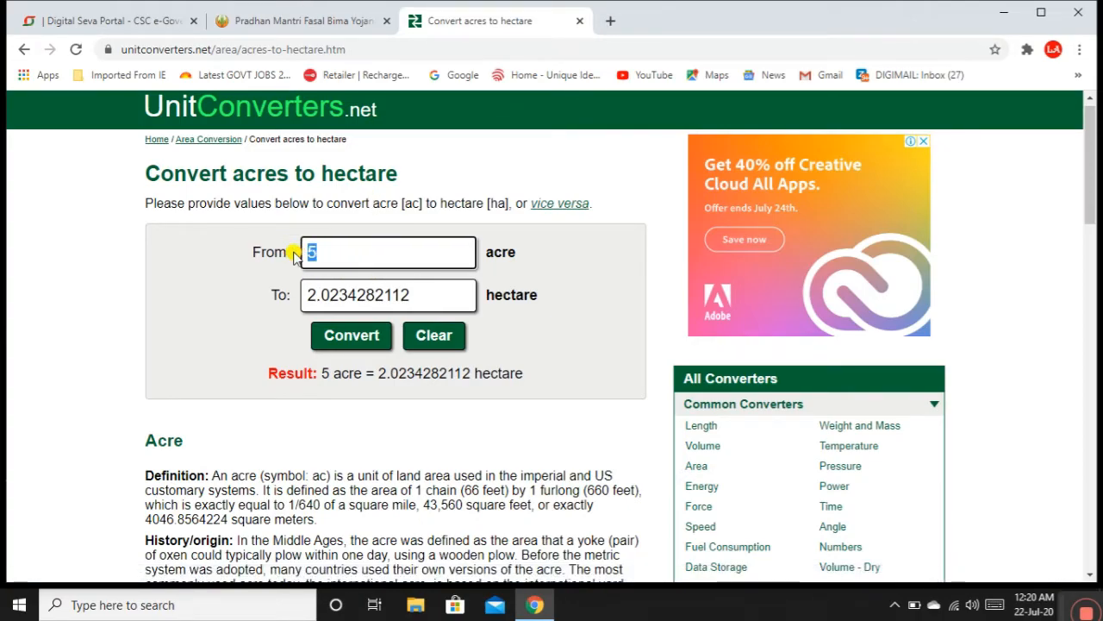
{"action": "type", "text": "1"}
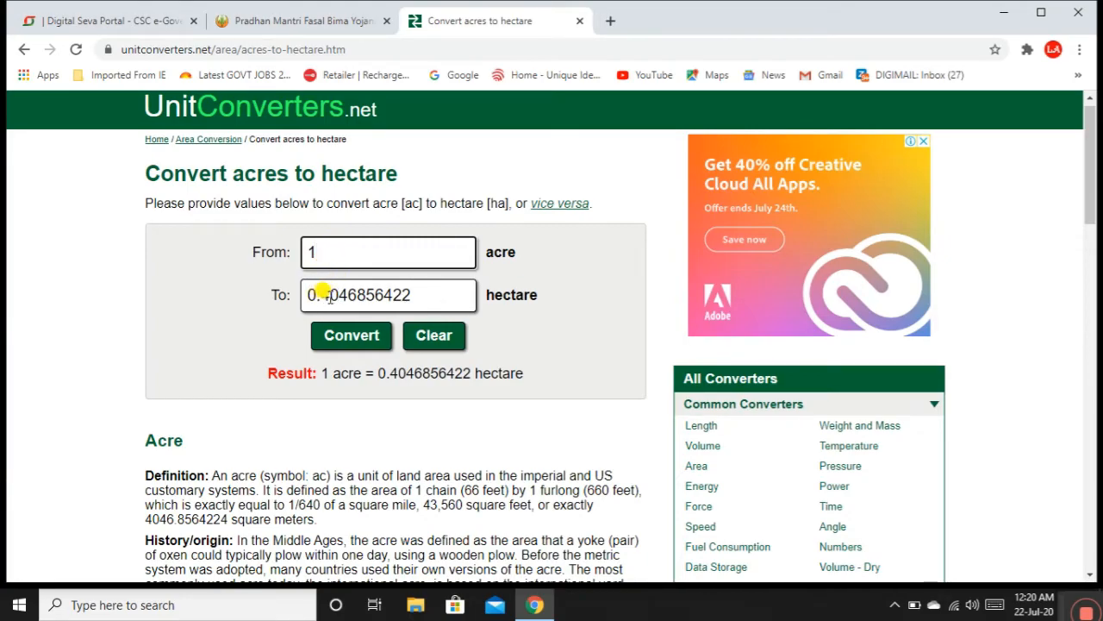
Step: Back on the PMFBY form, add the Maize (Makka) 1-hectare crop row sown 20/07/2020
{"action": "left_click", "coordinate": [293, 20]}
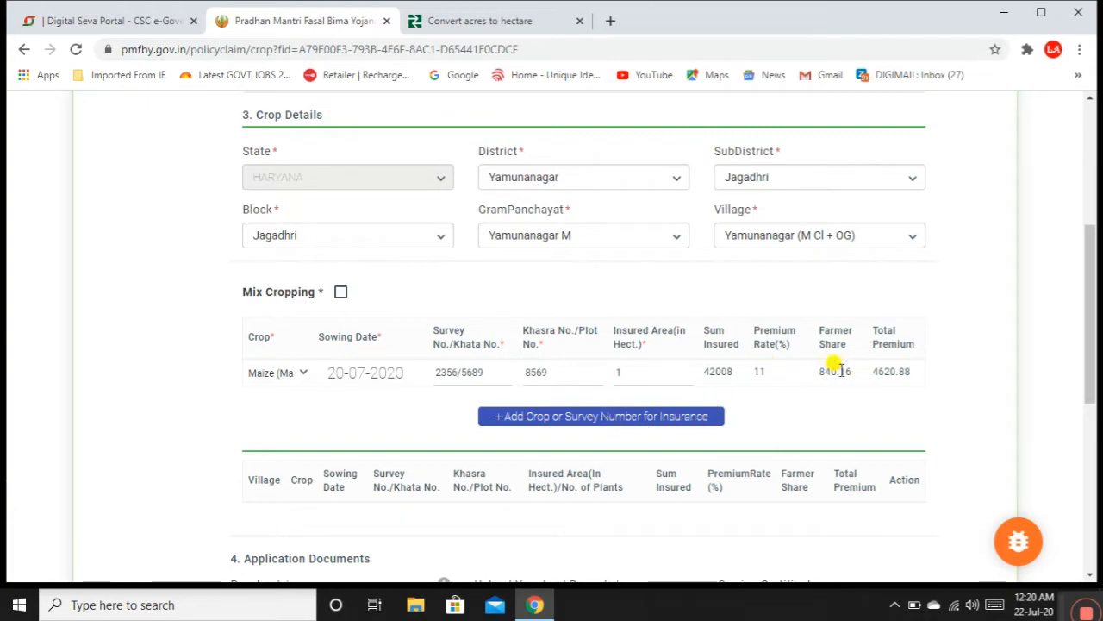
{"action": "left_click_drag", "start_coordinate": [1090, 341], "coordinate": [1090, 383]}
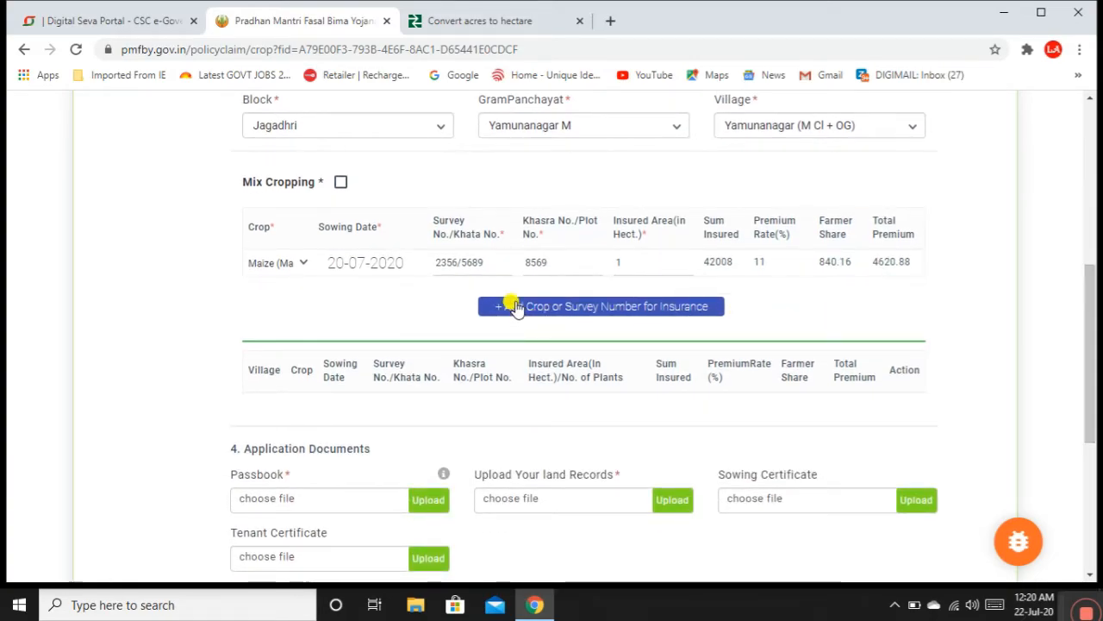
{"action": "left_click", "coordinate": [579, 307]}
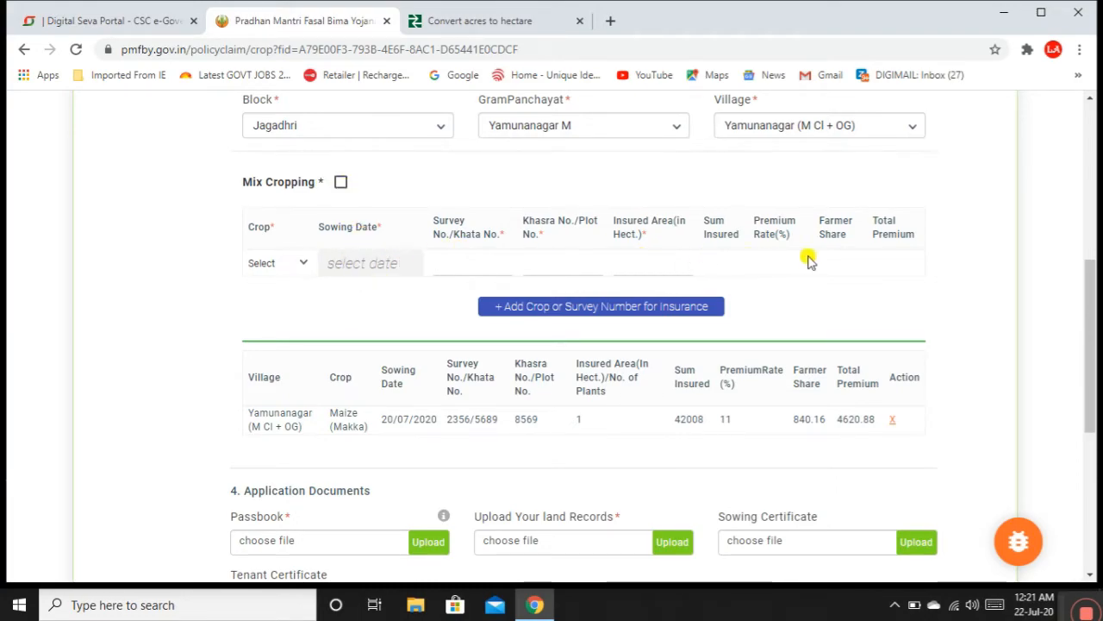
{"action": "left_click", "coordinate": [281, 266]}
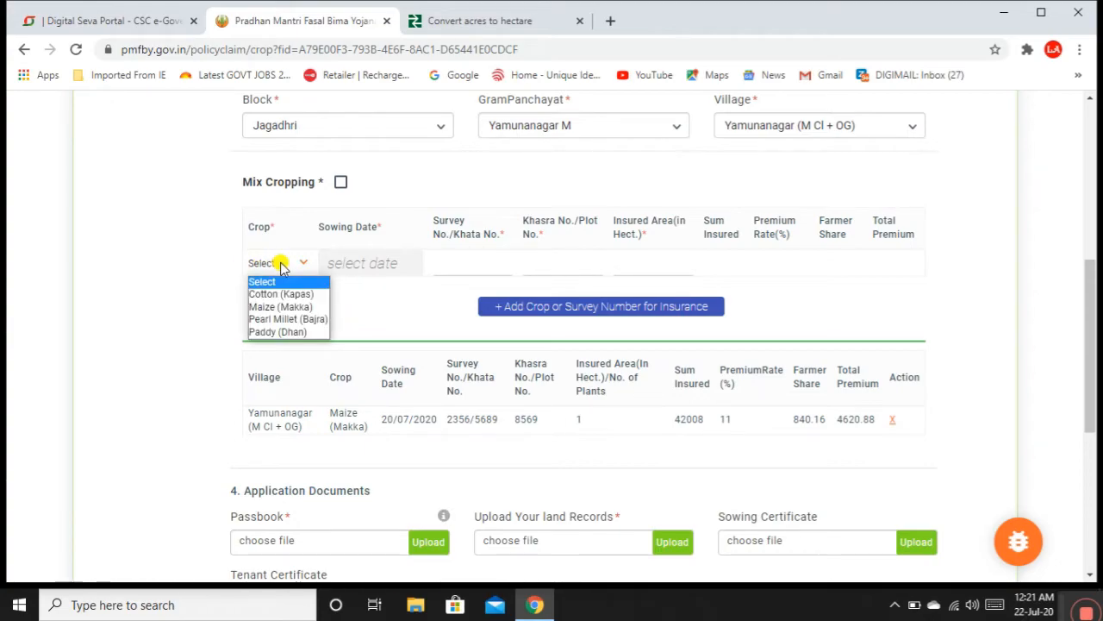
{"action": "left_click", "coordinate": [281, 265]}
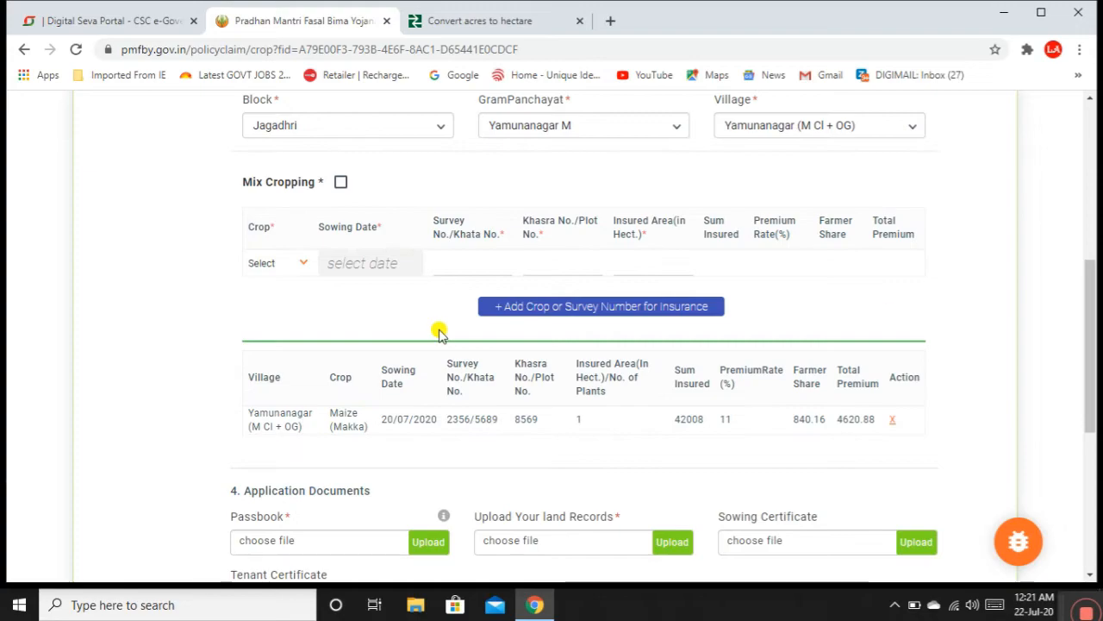
{"action": "left_click_drag", "start_coordinate": [1092, 345], "coordinate": [1091, 459]}
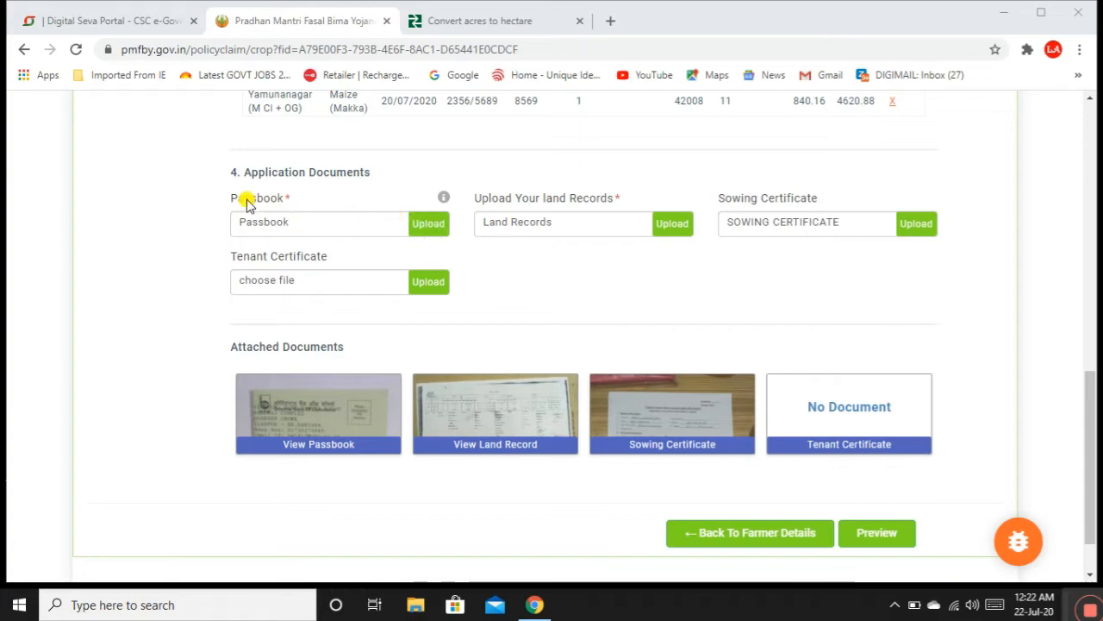
Step: Upload the Passbook, Land Records and Sowing Certificate files under Application Documents
{"action": "left_click", "coordinate": [430, 223]}
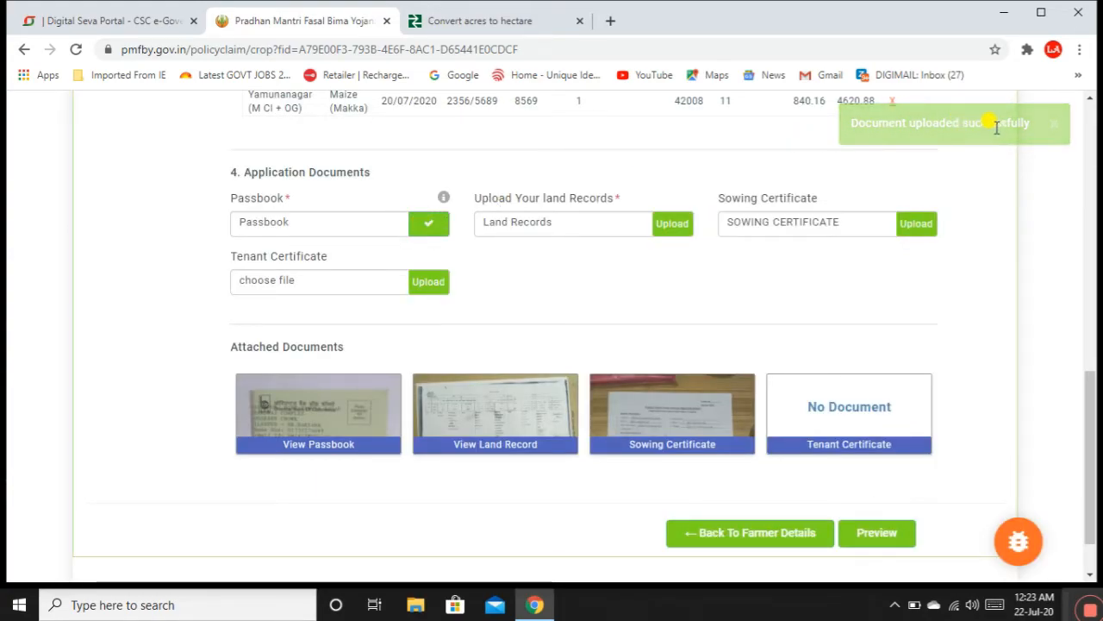
{"action": "left_click", "coordinate": [673, 223]}
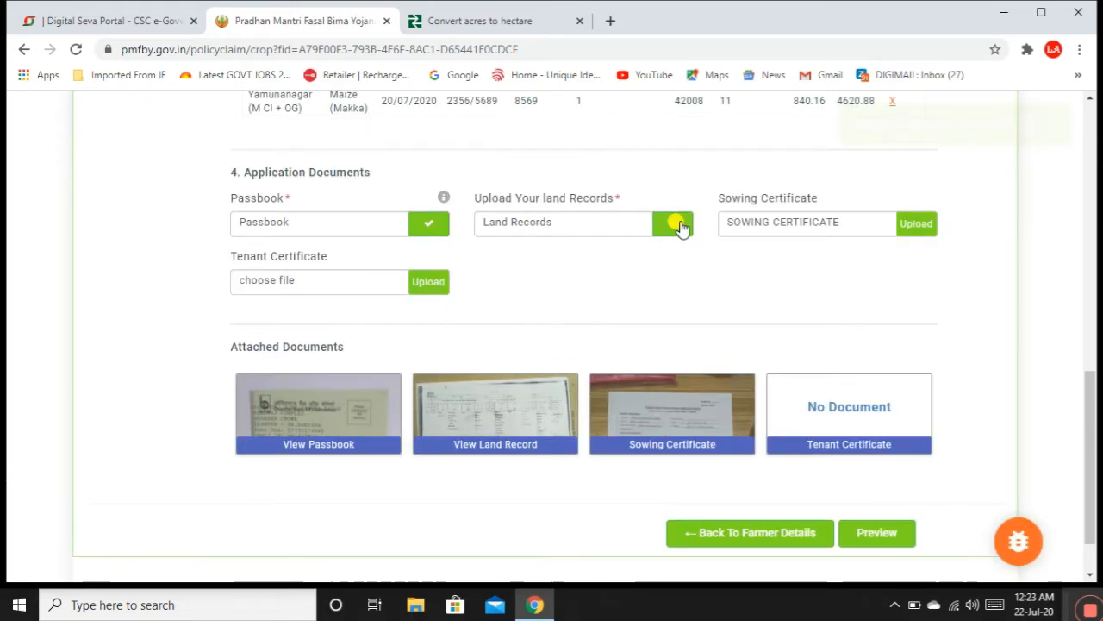
{"action": "left_click", "coordinate": [915, 225]}
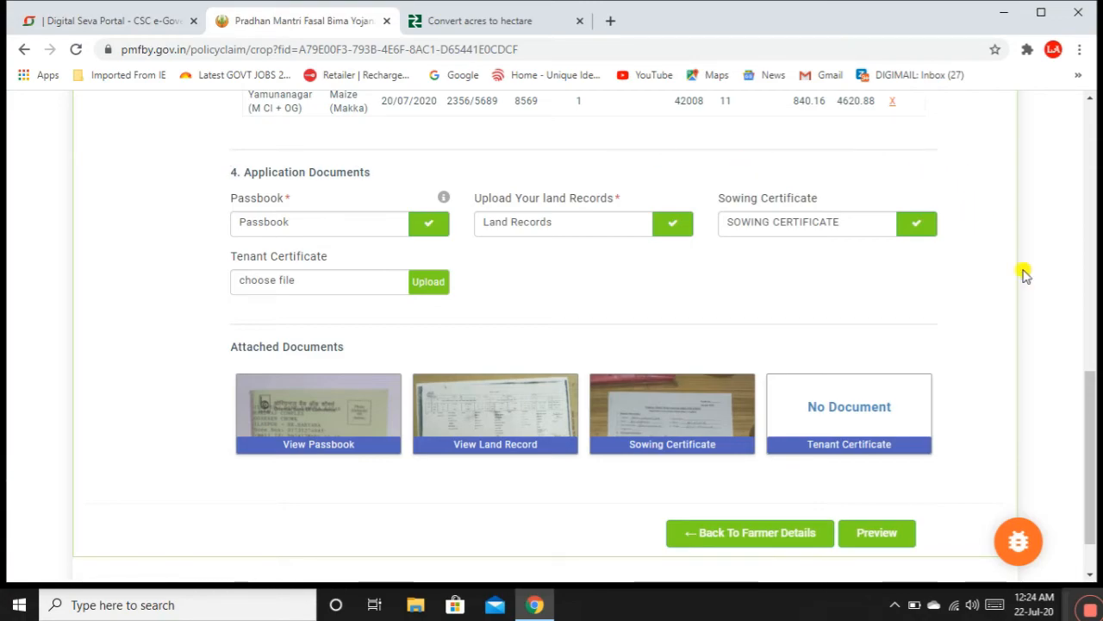
{"action": "left_click_drag", "start_coordinate": [1092, 457], "coordinate": [1092, 493]}
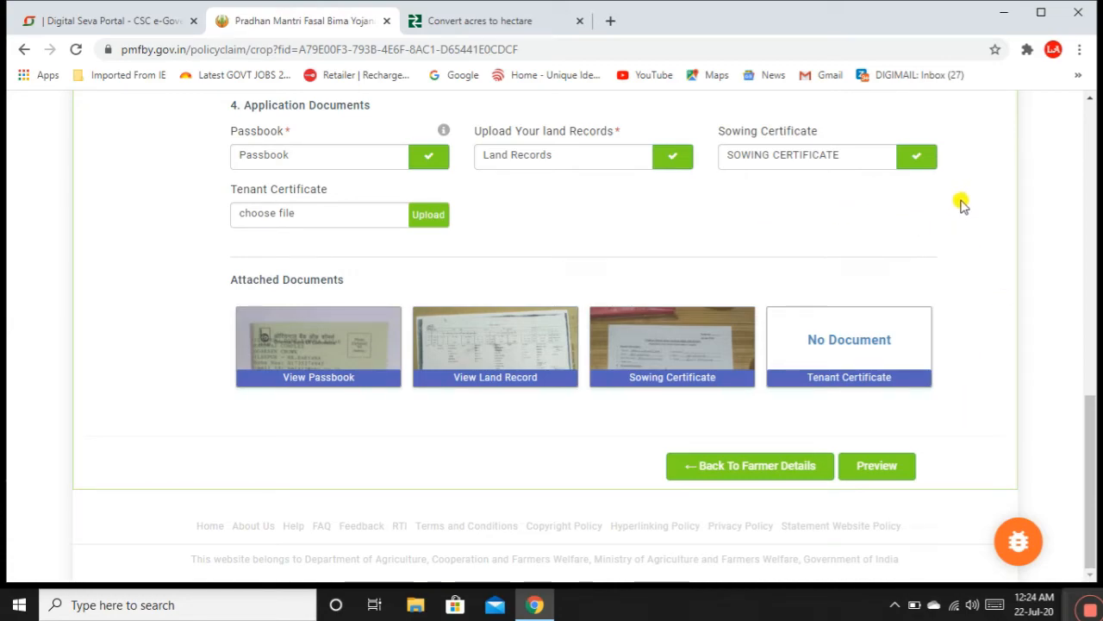
Step: Preview the maize application, then submit it to show the Insured Area So Far summary
{"action": "left_click", "coordinate": [878, 467]}
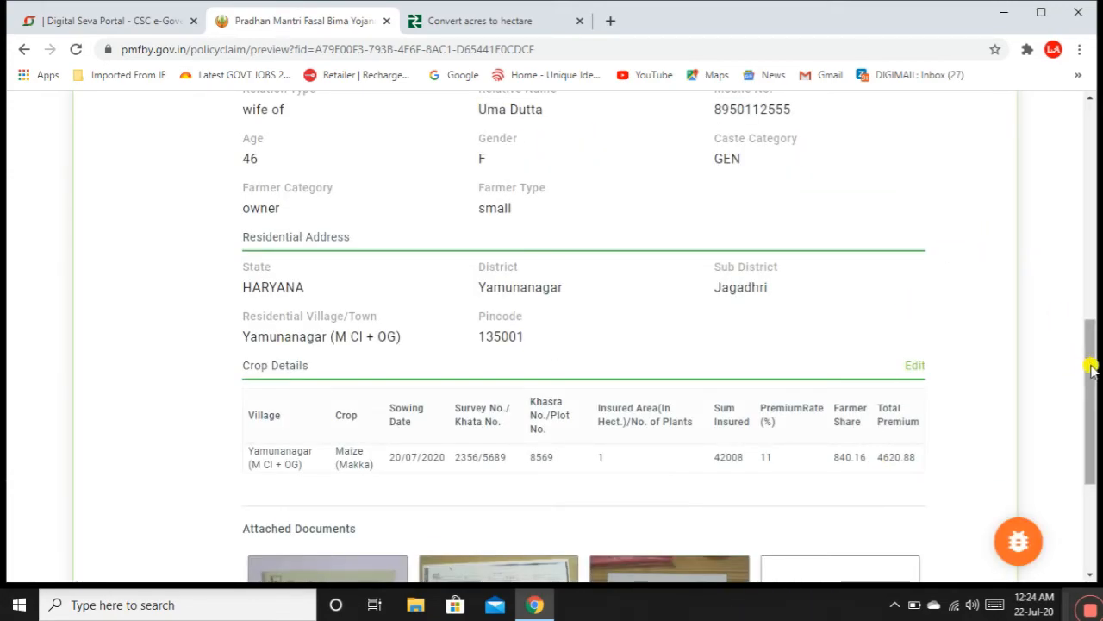
{"action": "left_click_drag", "start_coordinate": [1091, 366], "coordinate": [1077, 500]}
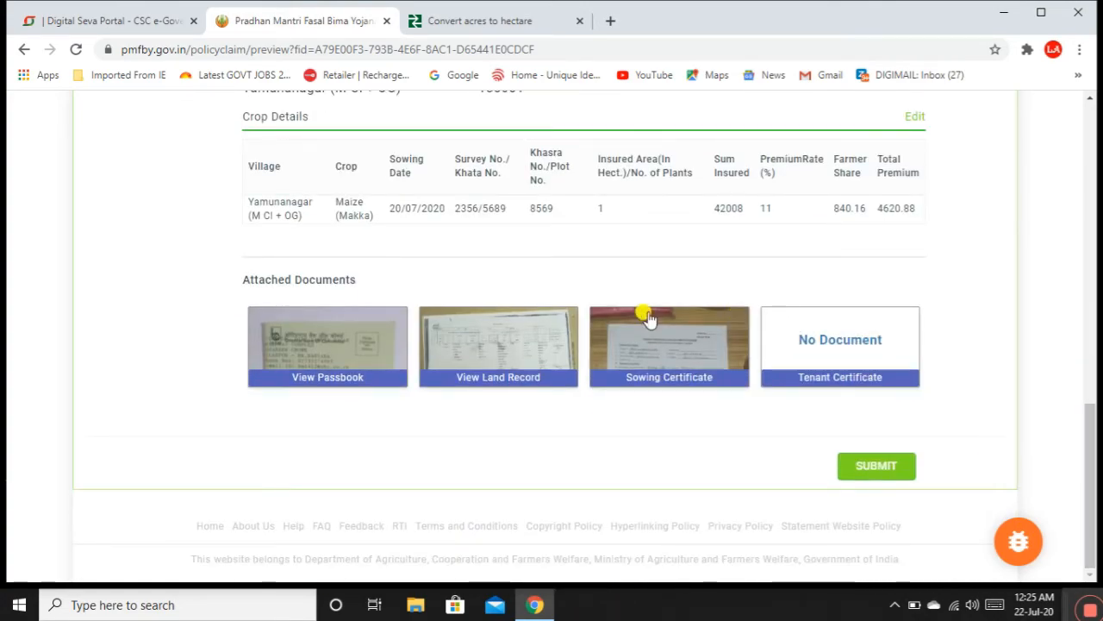
{"action": "left_click", "coordinate": [889, 473]}
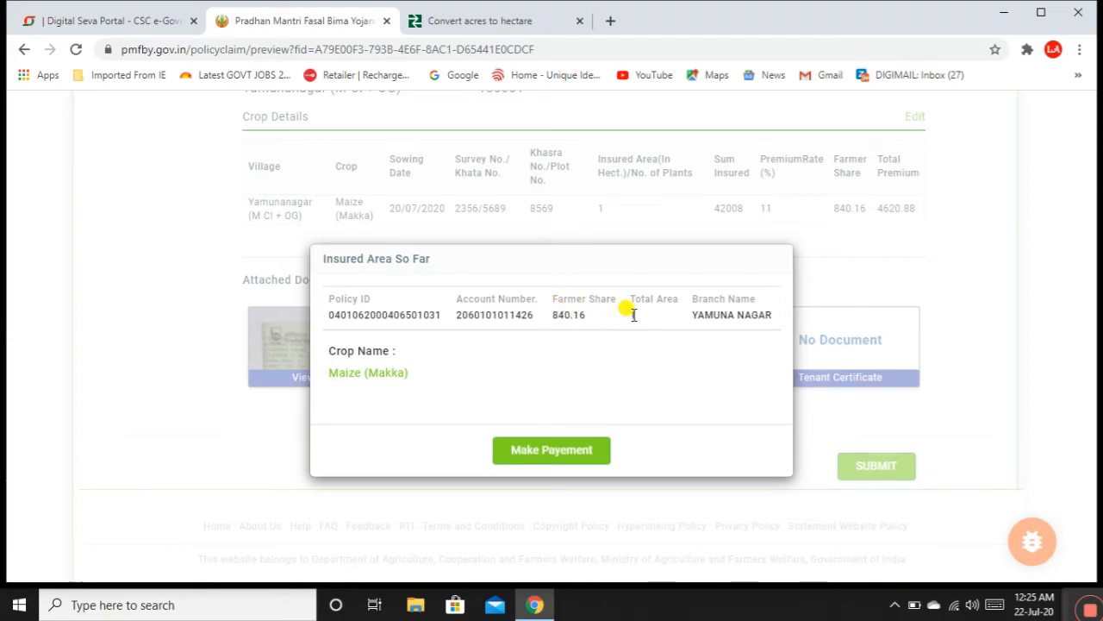
Step: Choose Make Payement to open the CSC wallet page for the ₹817.06 premium
{"action": "left_click", "coordinate": [559, 453]}
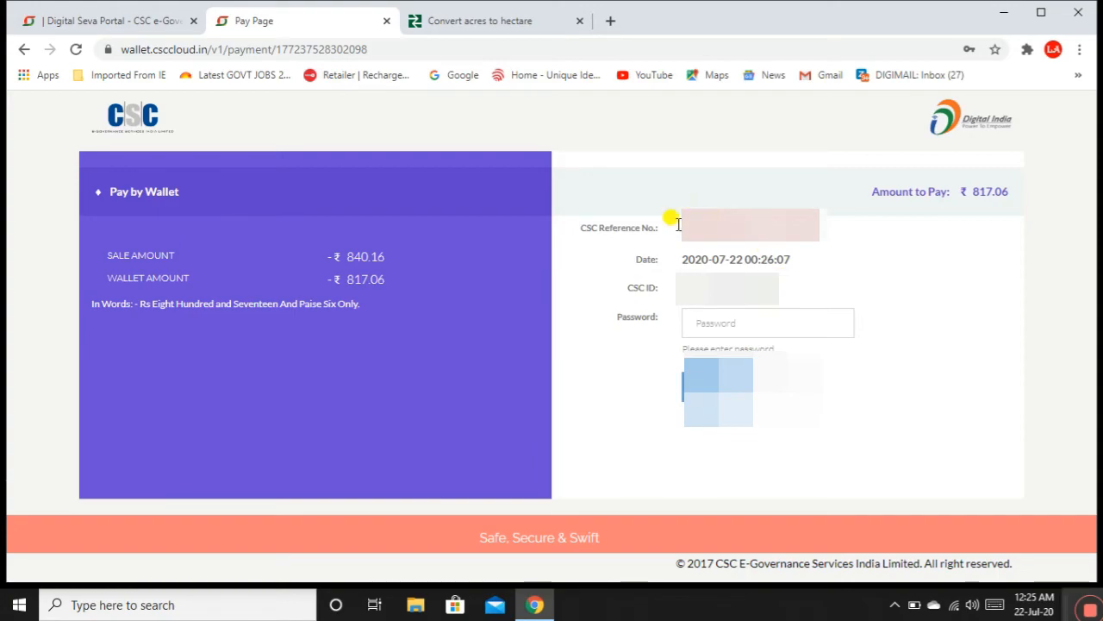
{"action": "left_click", "coordinate": [721, 324]}
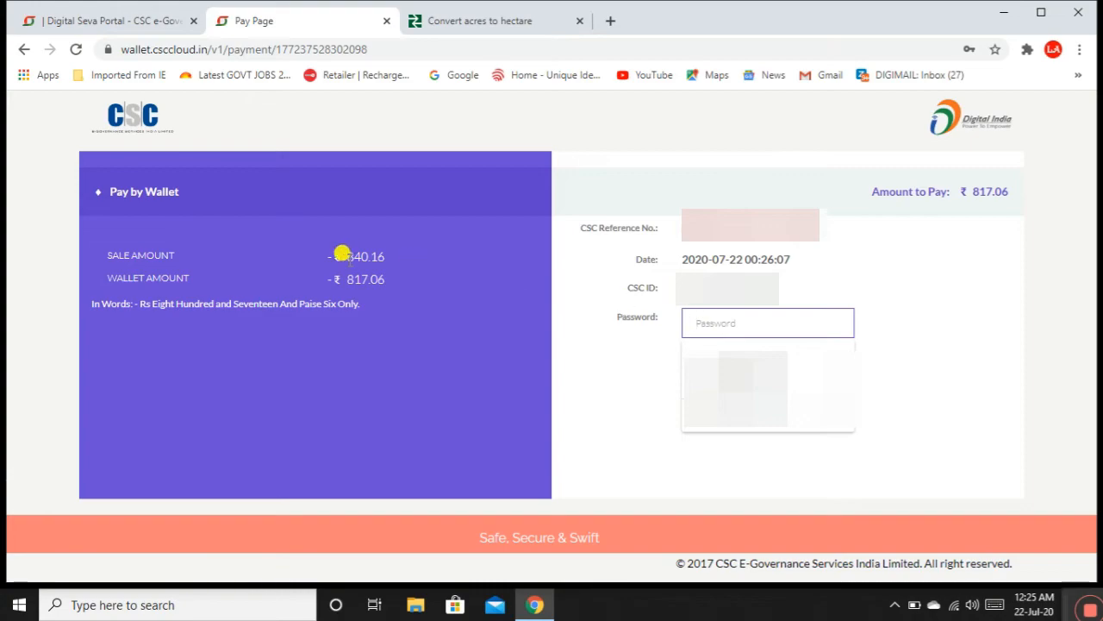
{"action": "left_click_drag", "start_coordinate": [341, 255], "coordinate": [389, 259]}
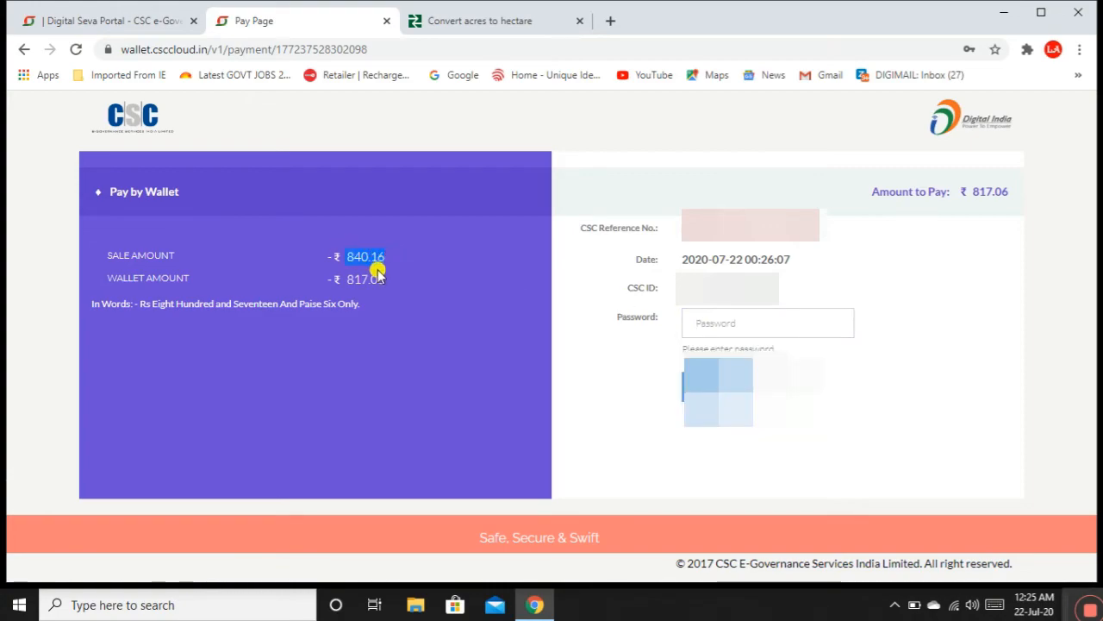
{"action": "left_click_drag", "start_coordinate": [337, 276], "coordinate": [393, 294]}
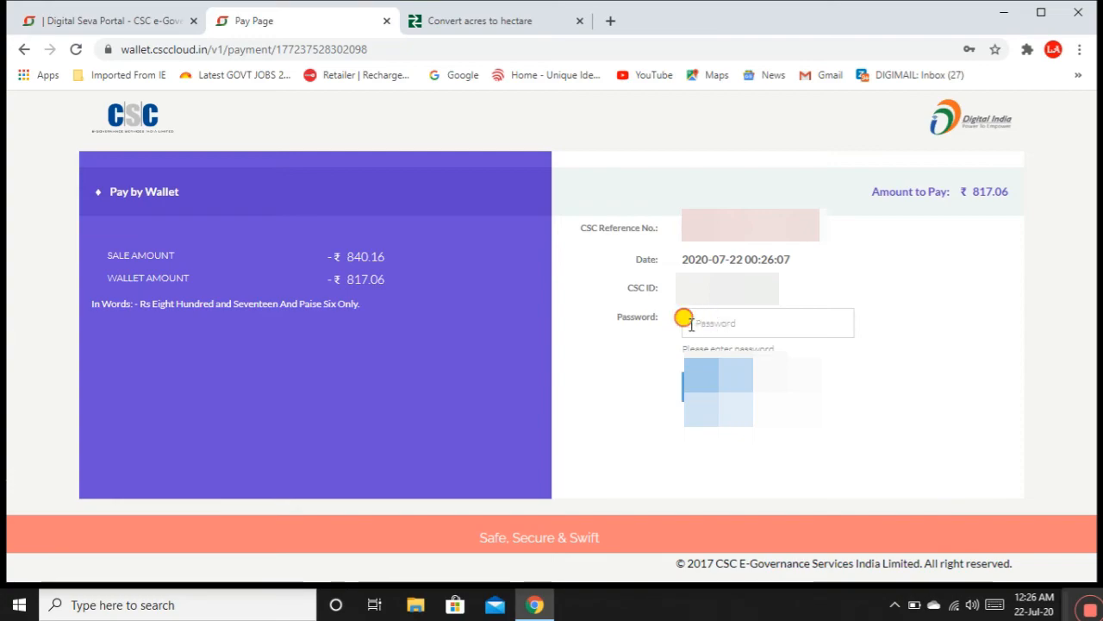
{"action": "left_click", "coordinate": [687, 321]}
{"action": "left_click", "coordinate": [934, 307]}
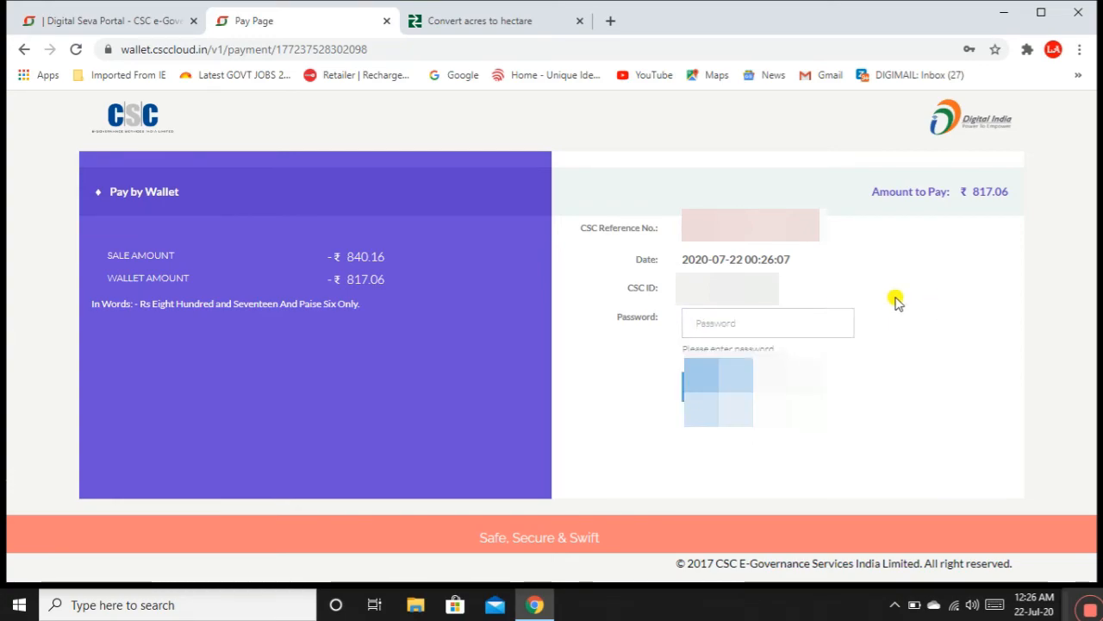